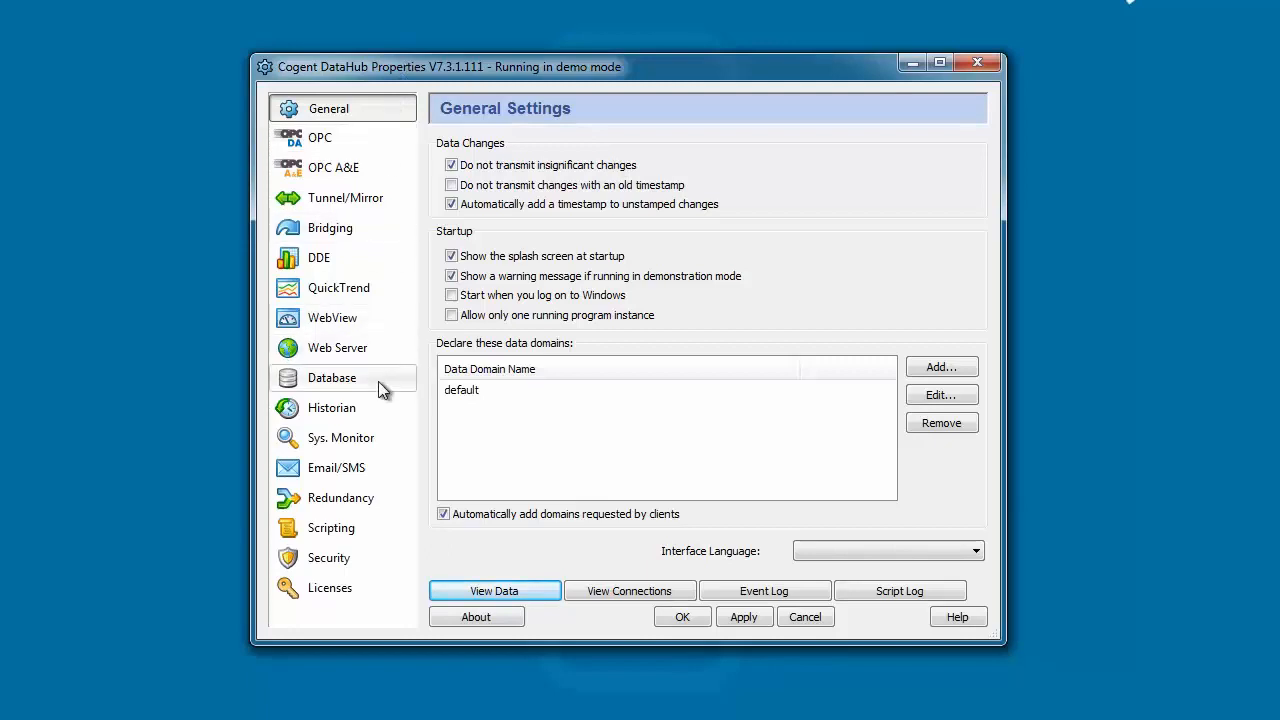
Open the configuration for querying an ODBC database, with ODBC querying enabled.
left_click(315, 388)
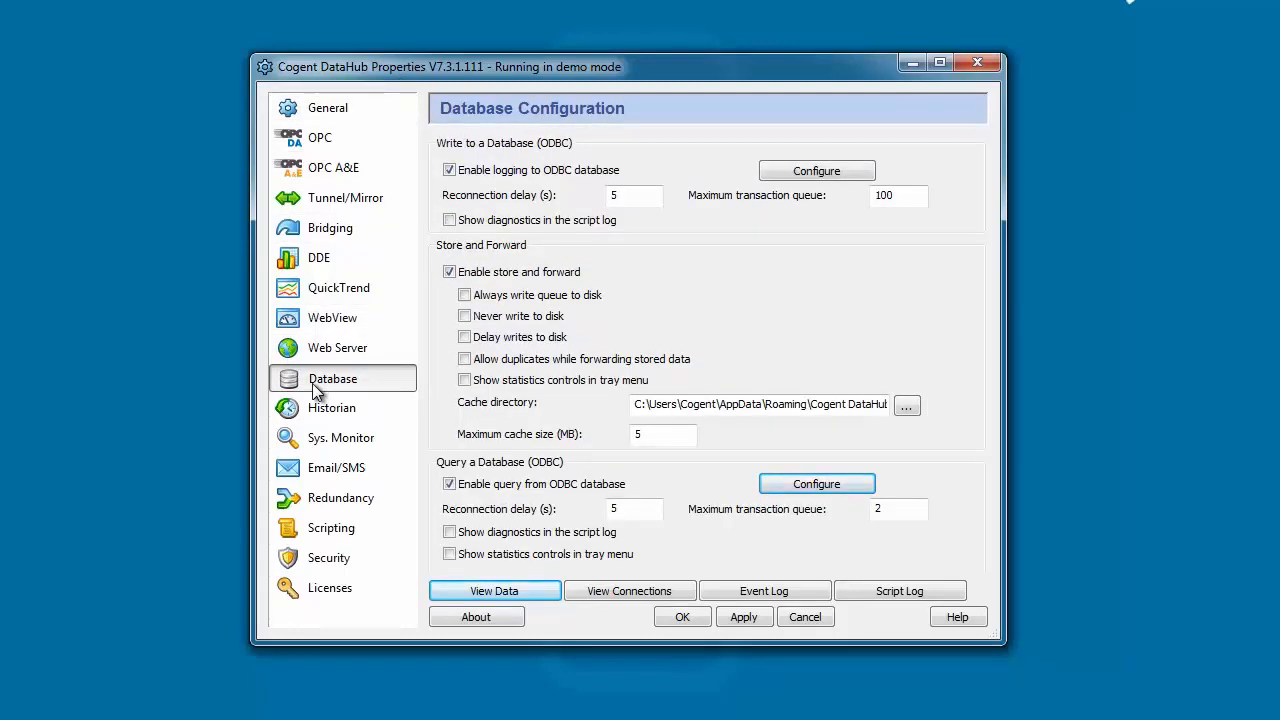
left_click(447, 482)
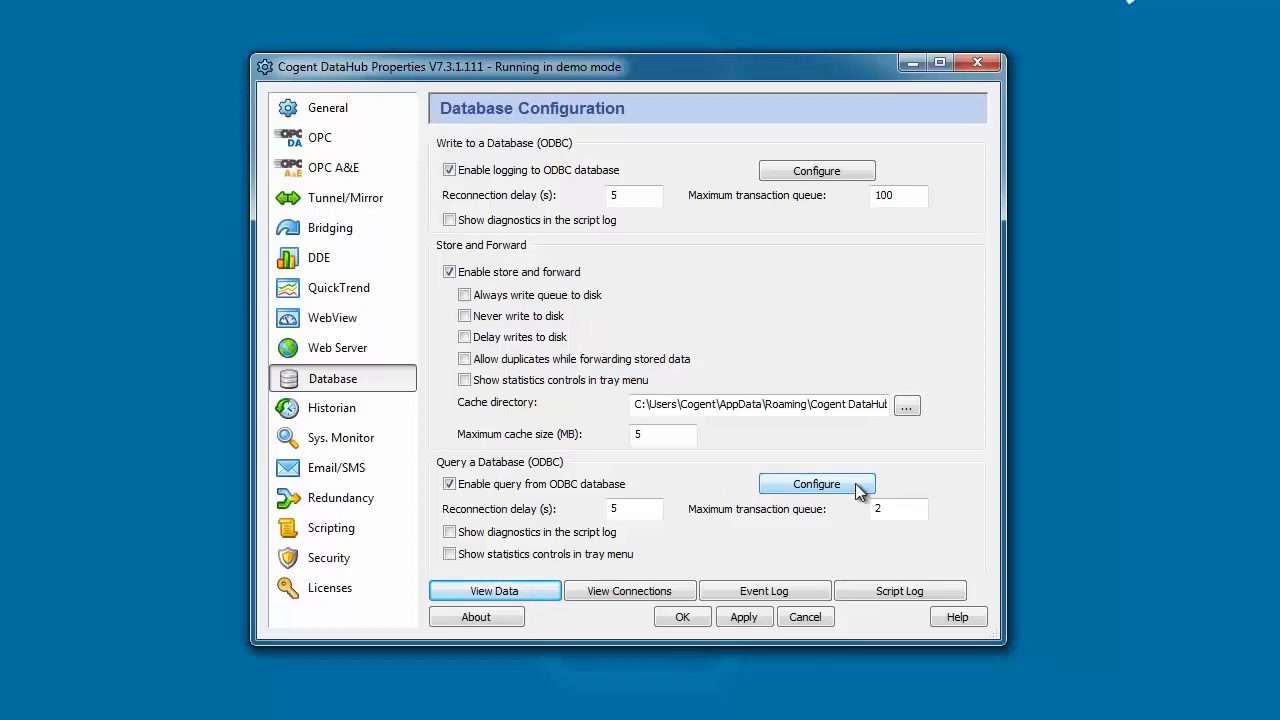
left_click(856, 484)
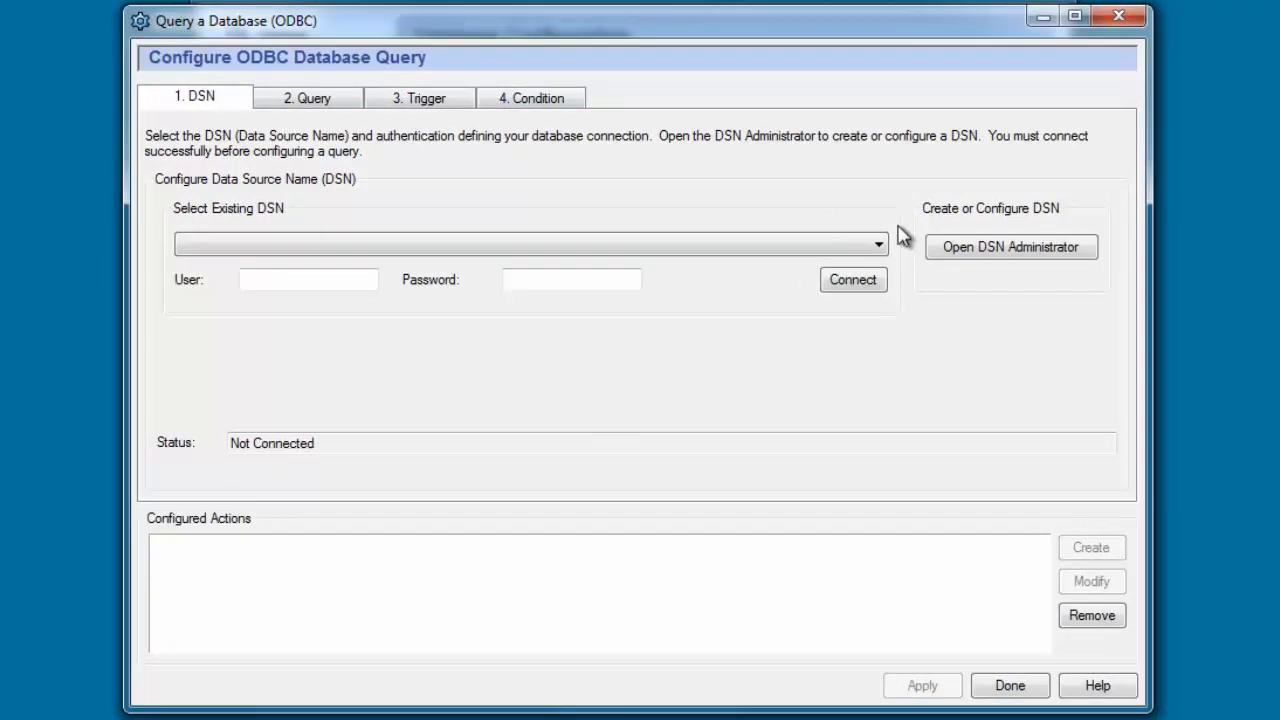
Look up the MySQL_Cogent user data source in the DSN administrator and leave it without making changes.
left_click(960, 248)
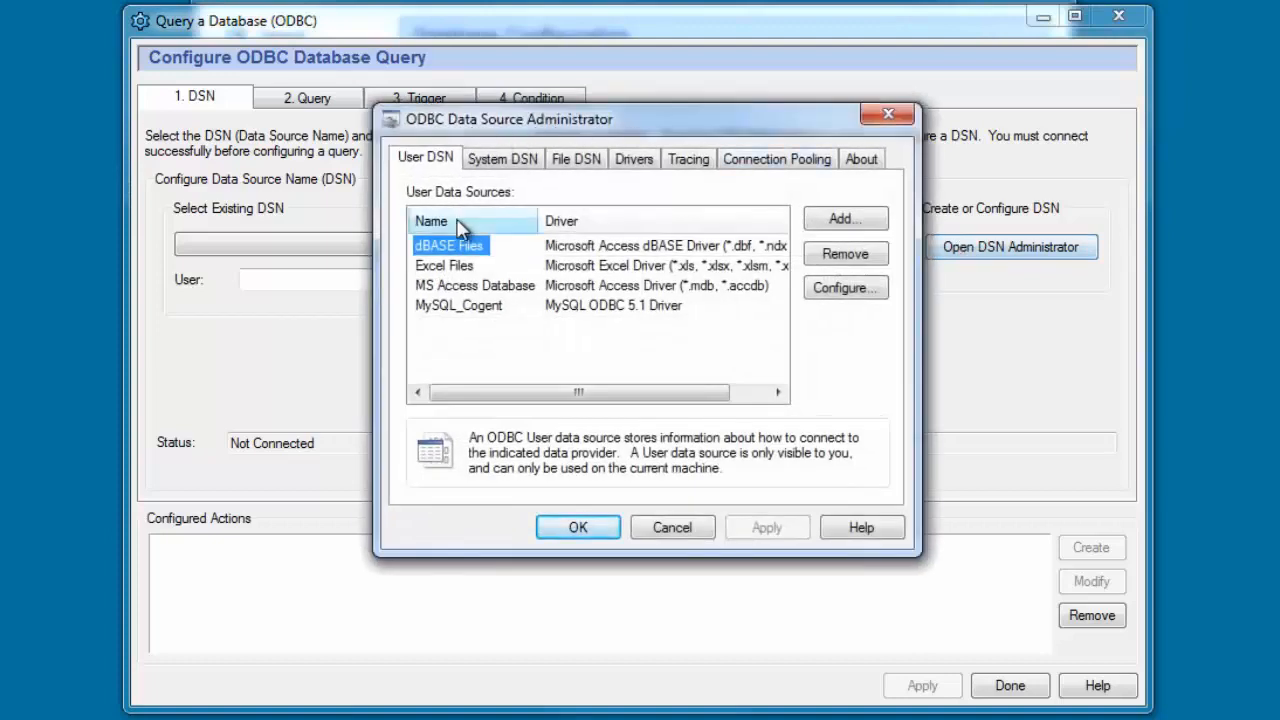
left_click(466, 310)
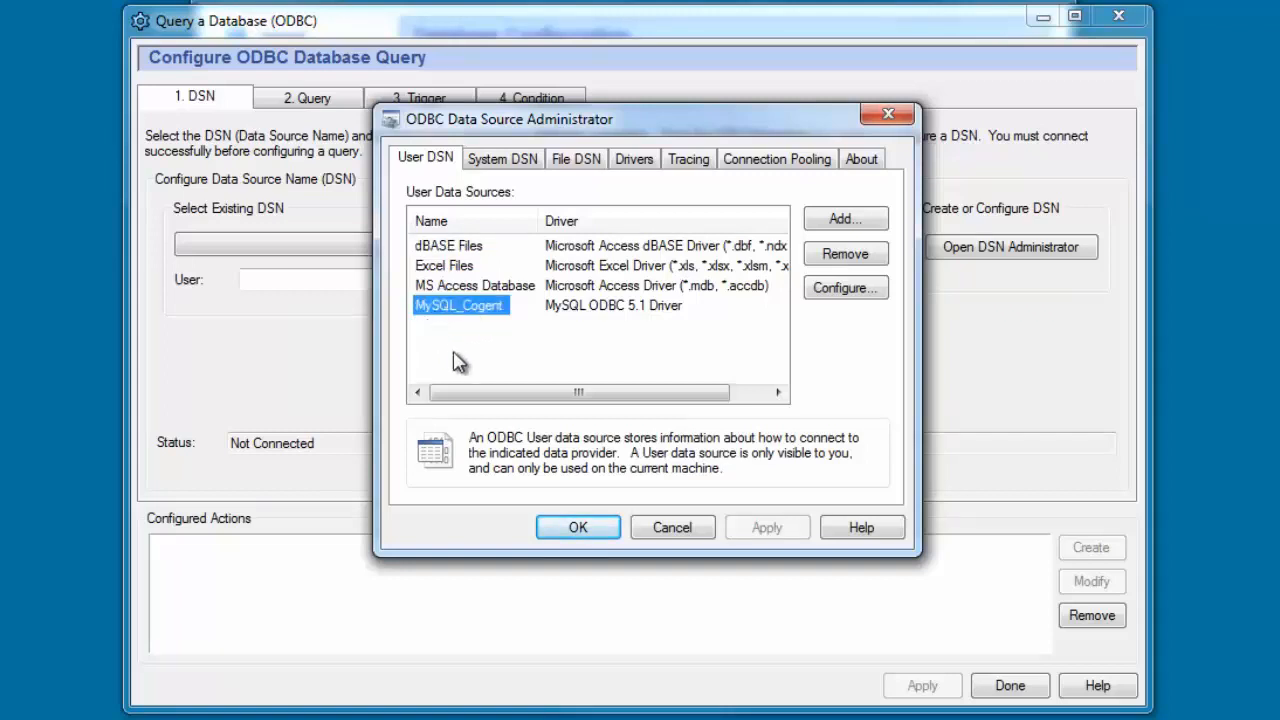
left_click(670, 530)
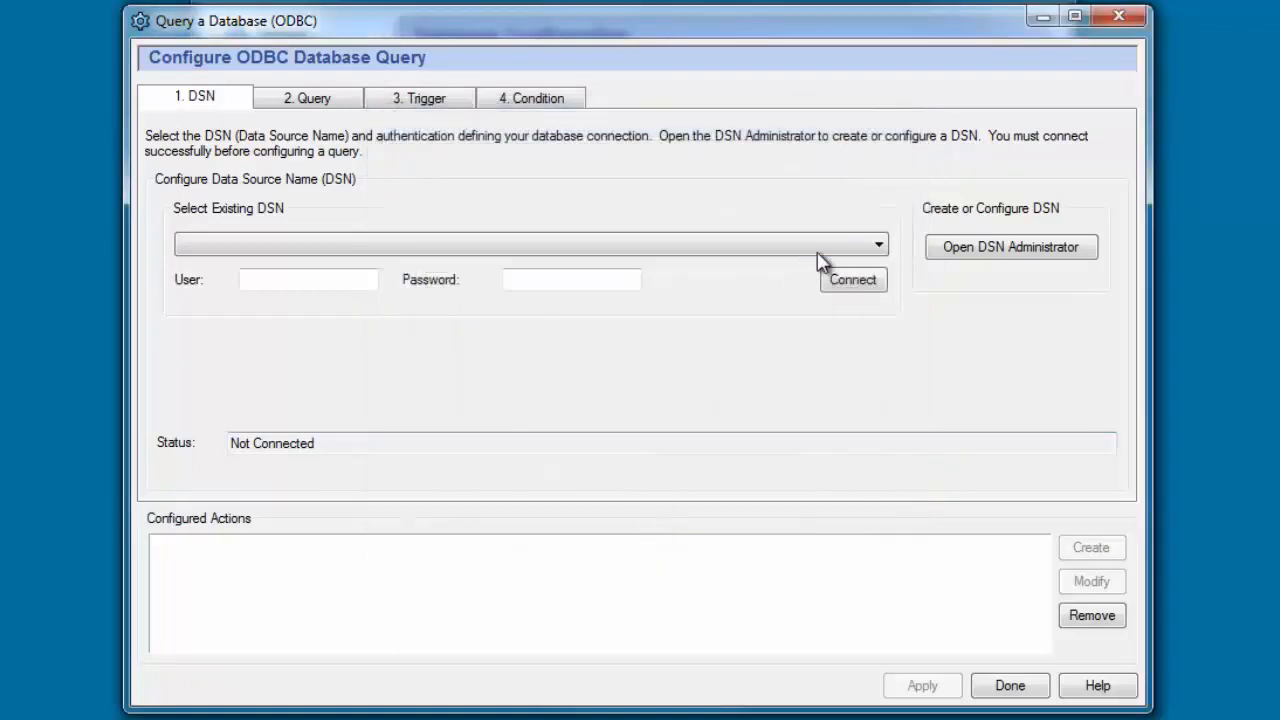
Choose MySQL_Cogent as the existing DSN and connect to the database.
left_click(880, 247)
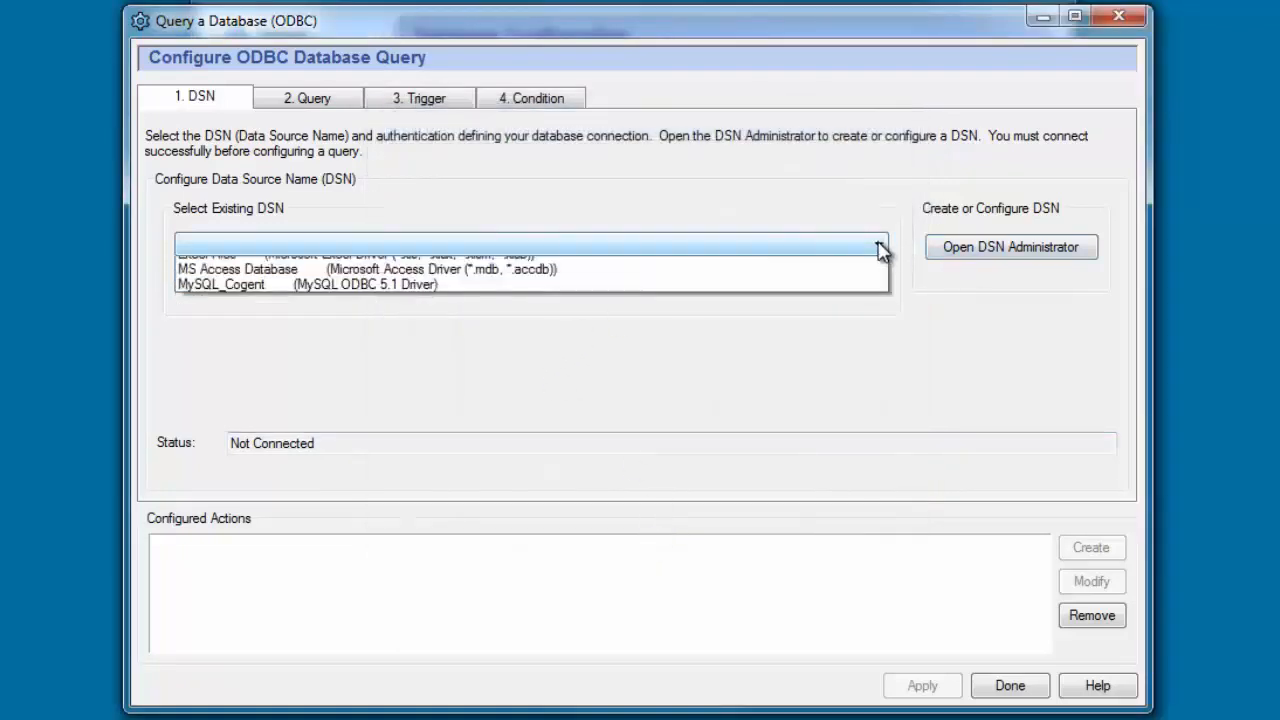
left_click(255, 314)
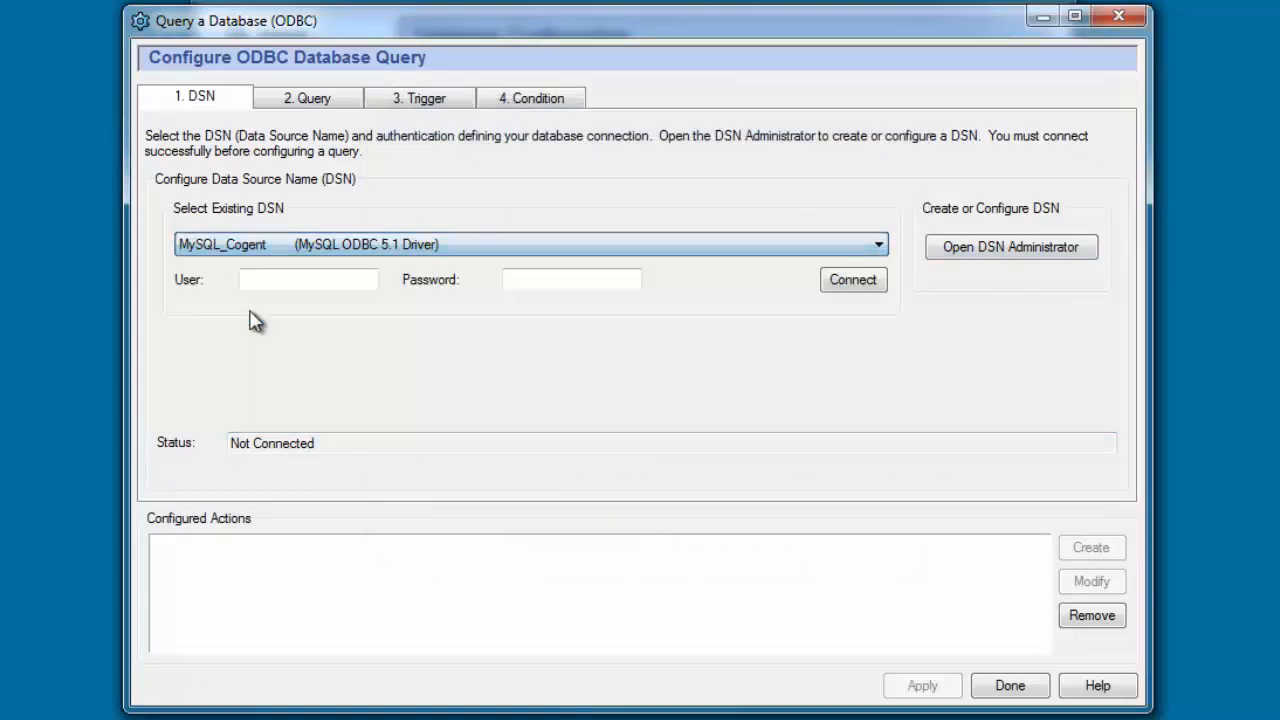
left_click(853, 280)
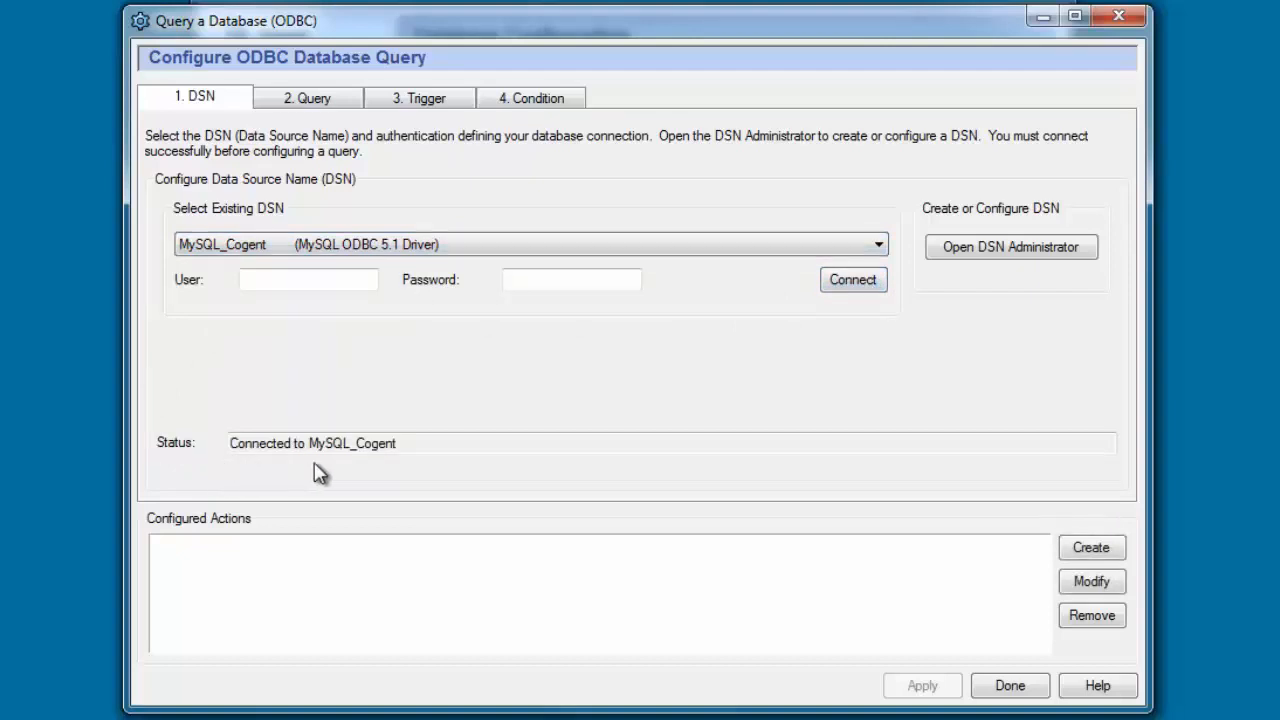
Label the query MyQuery1, enter "SELECT * FROM process1 ORDER BY ptIndex DESC LIMIT 1;" as its statement, and submit it.
left_click(345, 103)
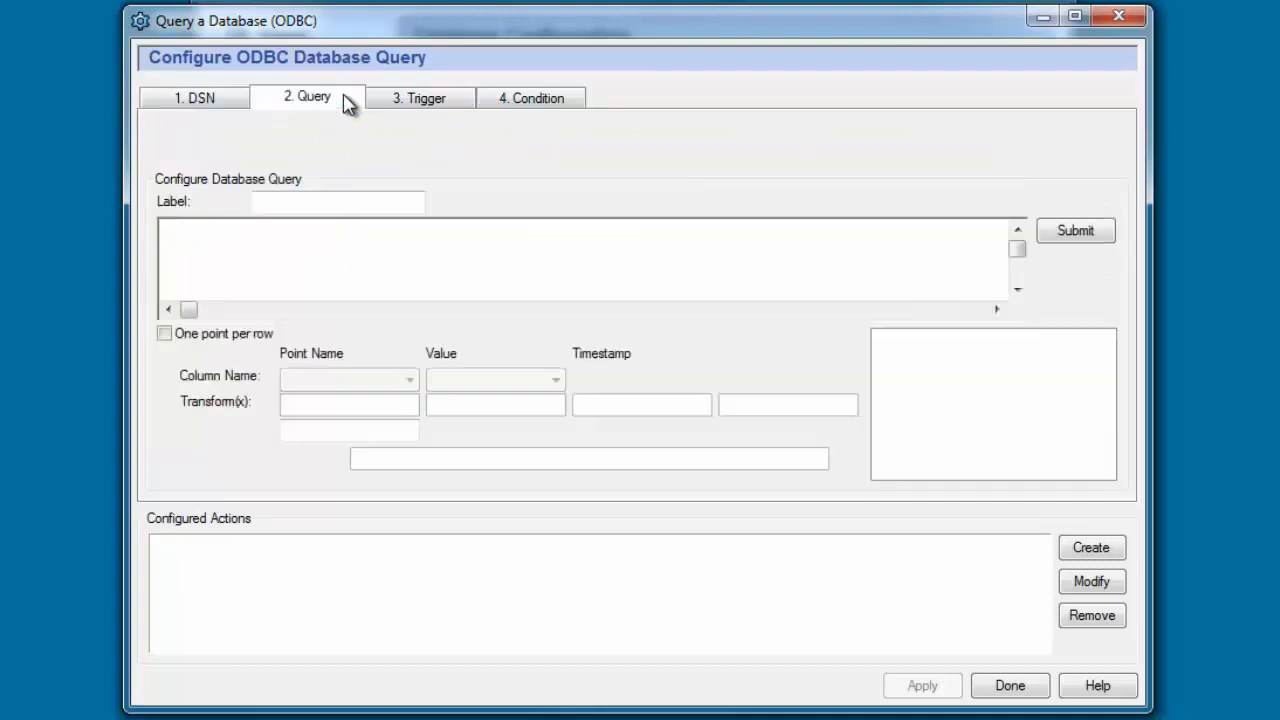
left_click(353, 202)
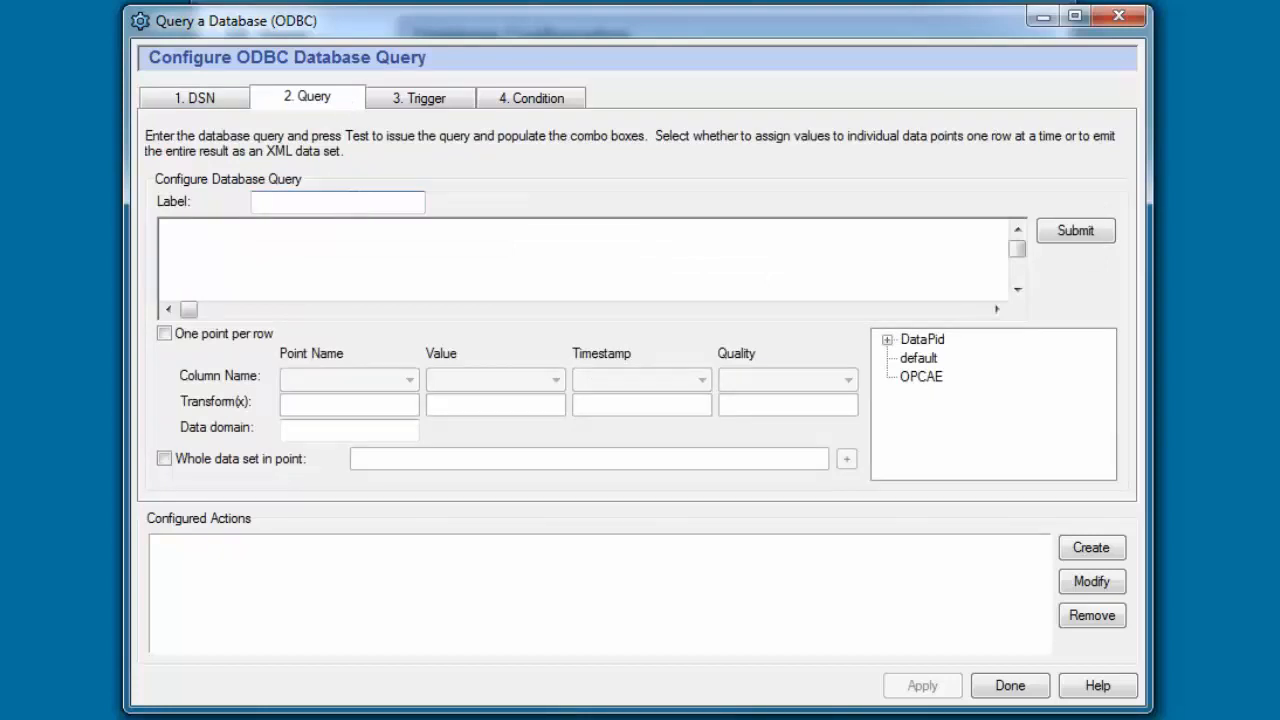
type("MyQuery1")
left_click(201, 256)
type("SELECT * FROM process1 ORDER BY ptIndex DESC LIMIT 1;")
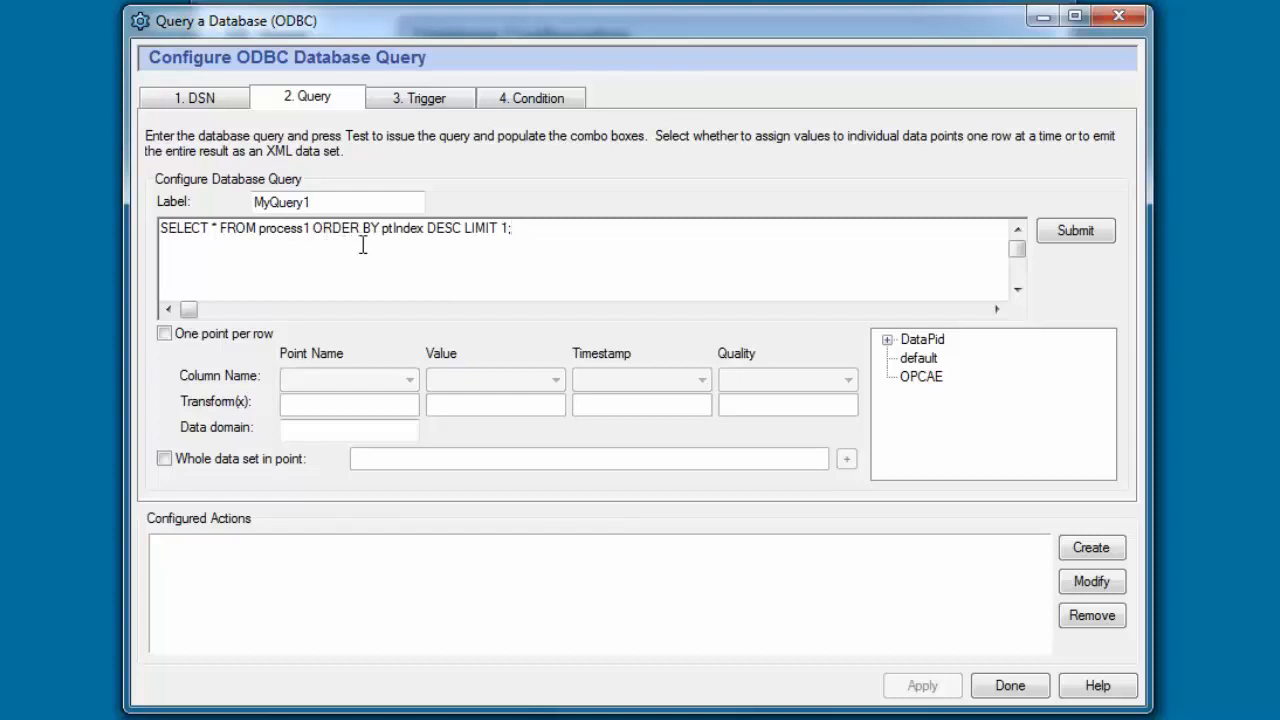
left_click(461, 229)
left_click(1104, 238)
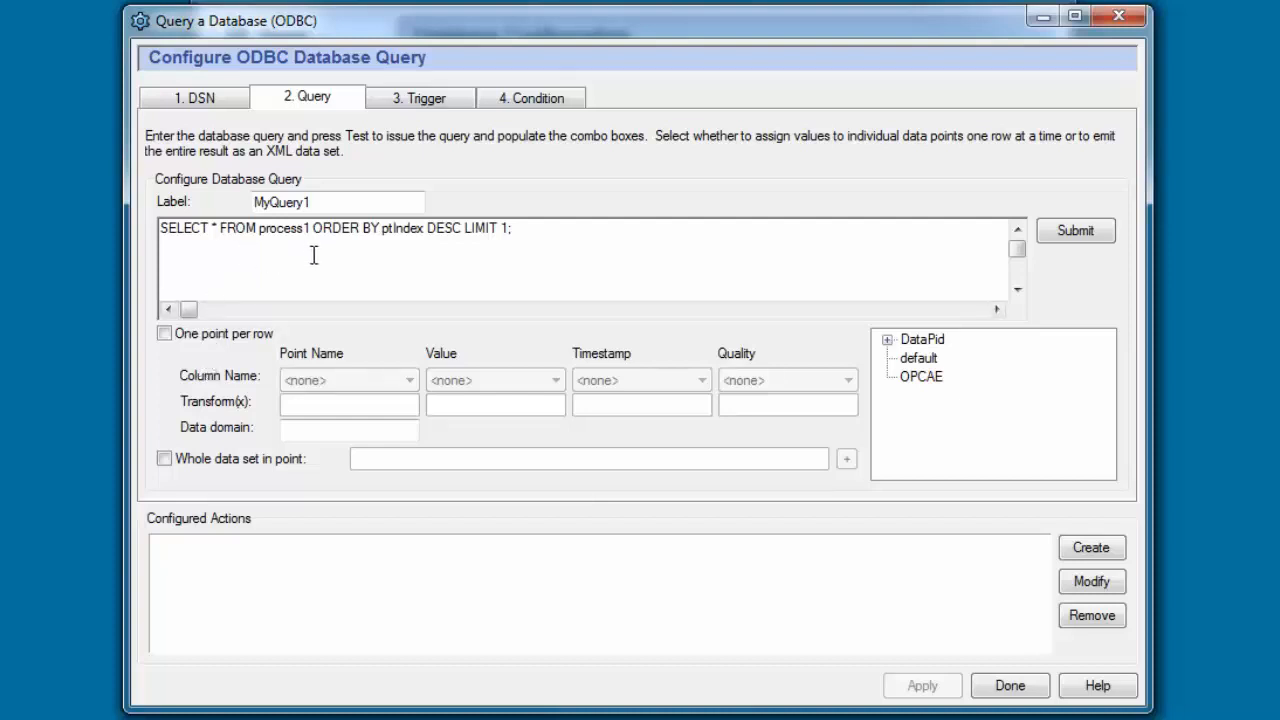
Enable one point per row and map point name to ptName, value to ptValue, timestamp to ptTime and quality to ptQuality.
left_click(164, 334)
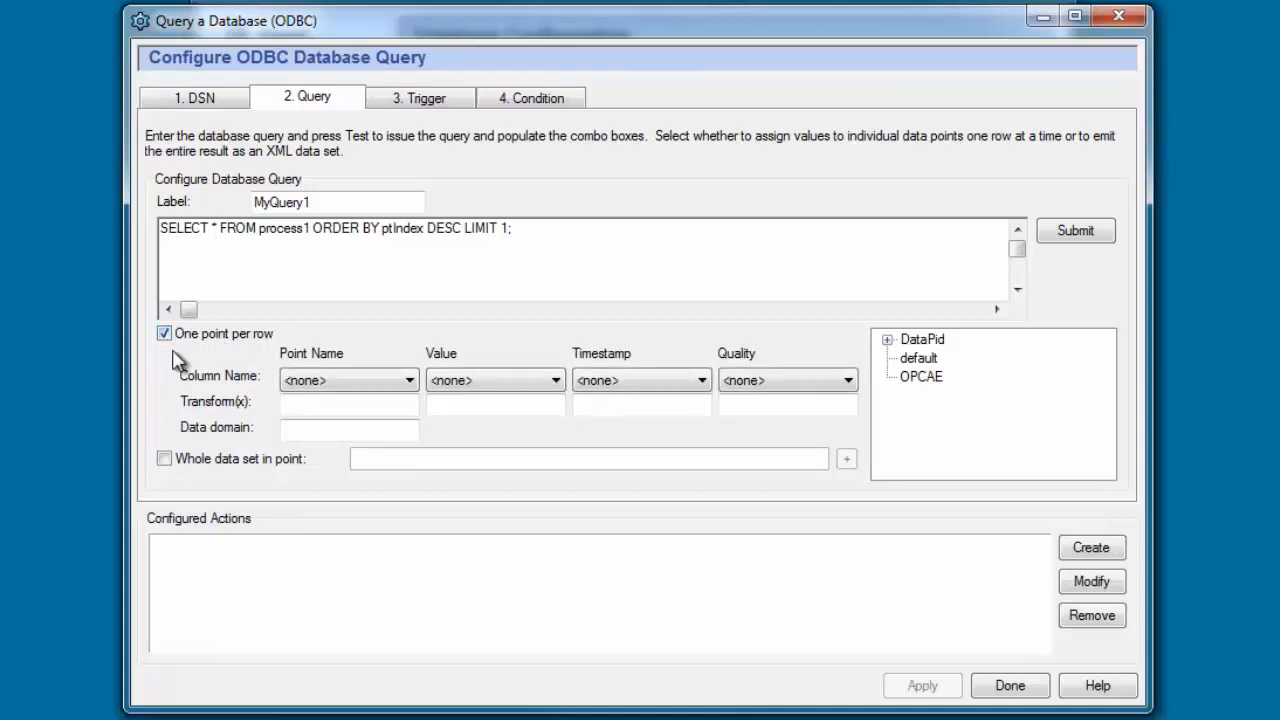
left_click(380, 380)
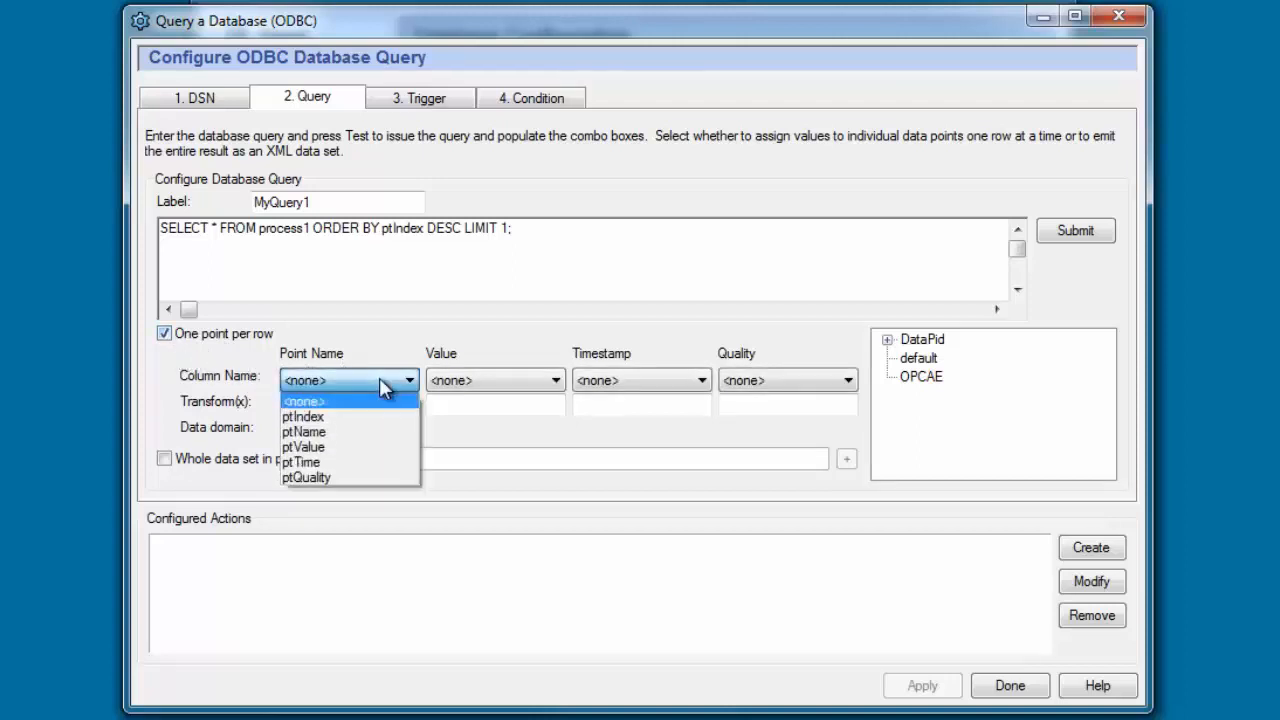
left_click(347, 432)
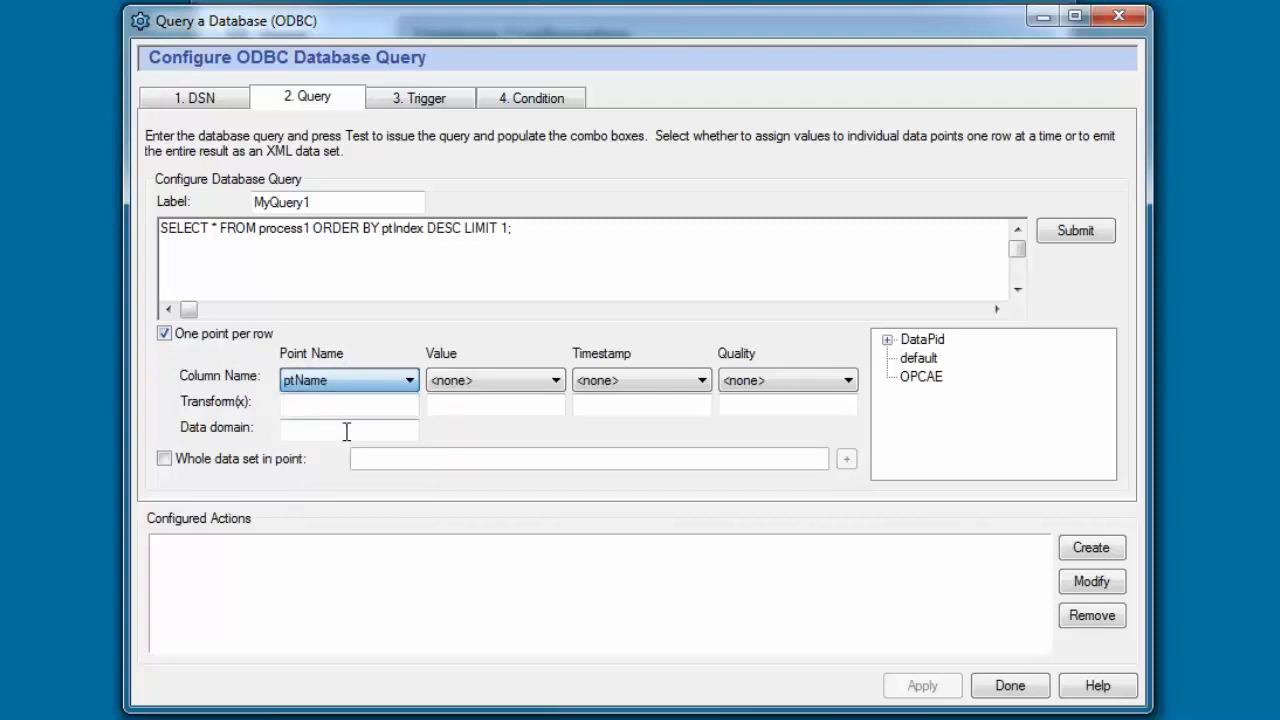
left_click(347, 431)
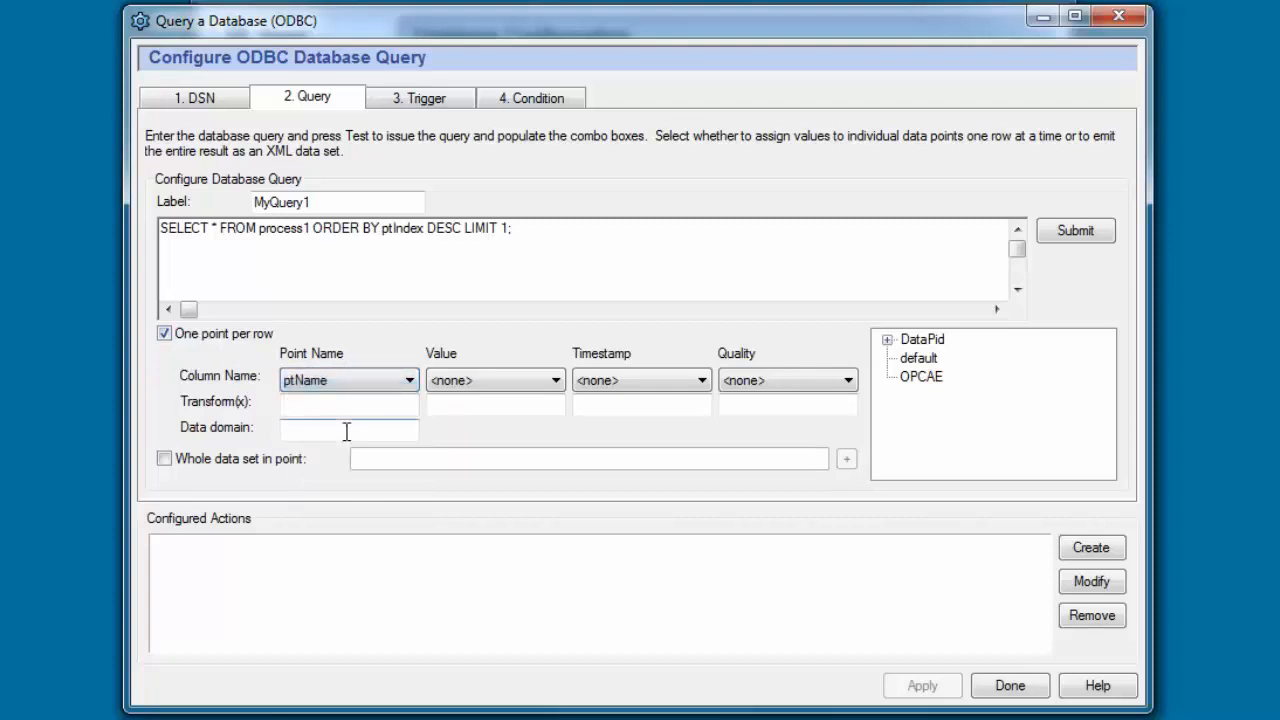
left_click(478, 384)
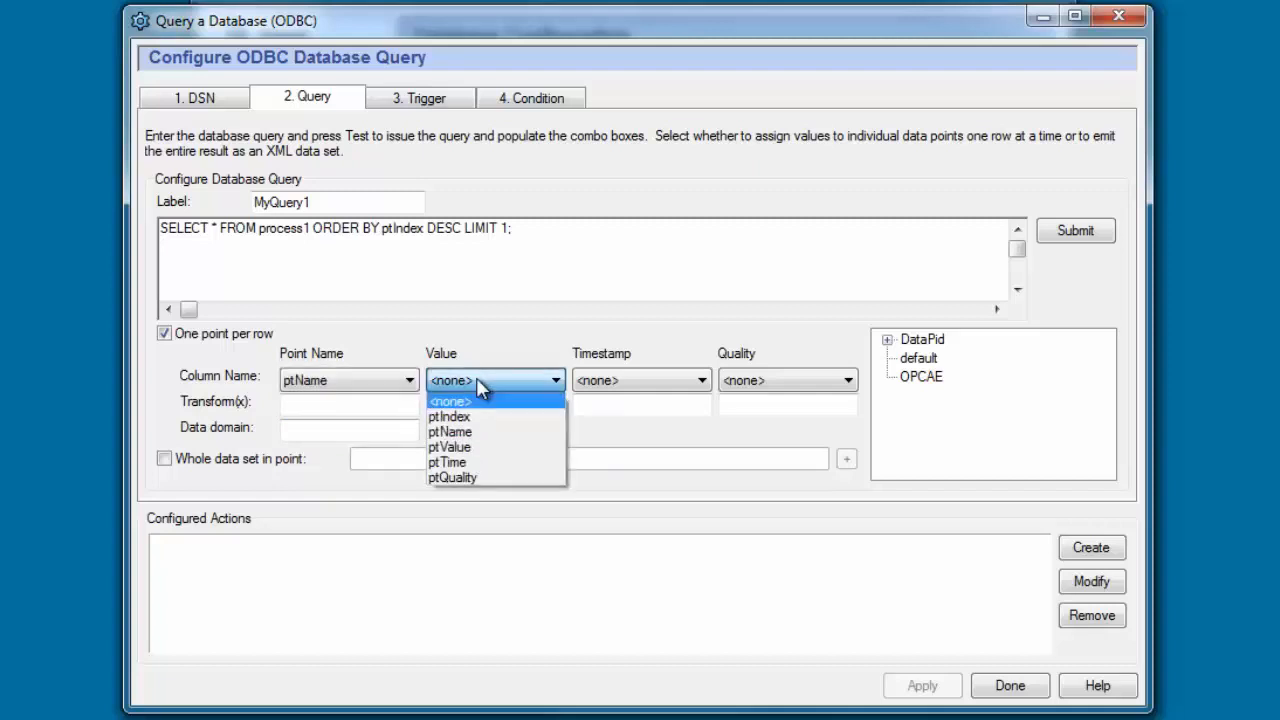
left_click(496, 458)
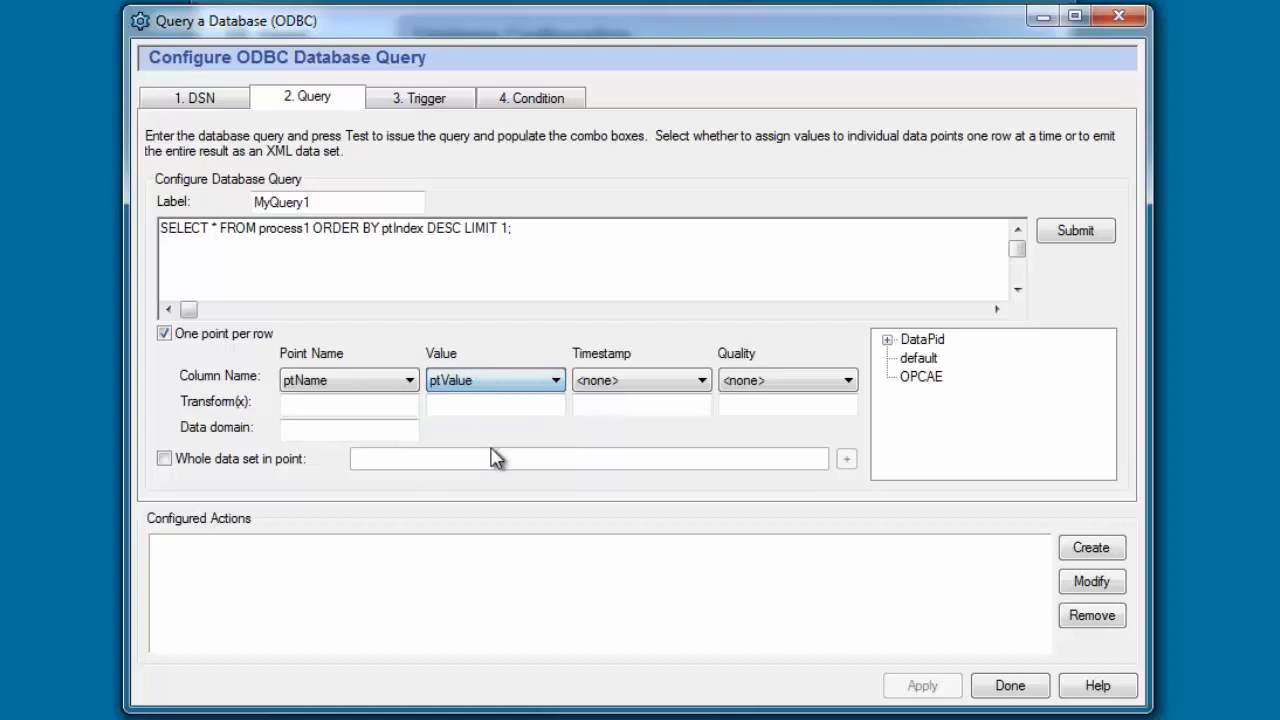
left_click(624, 384)
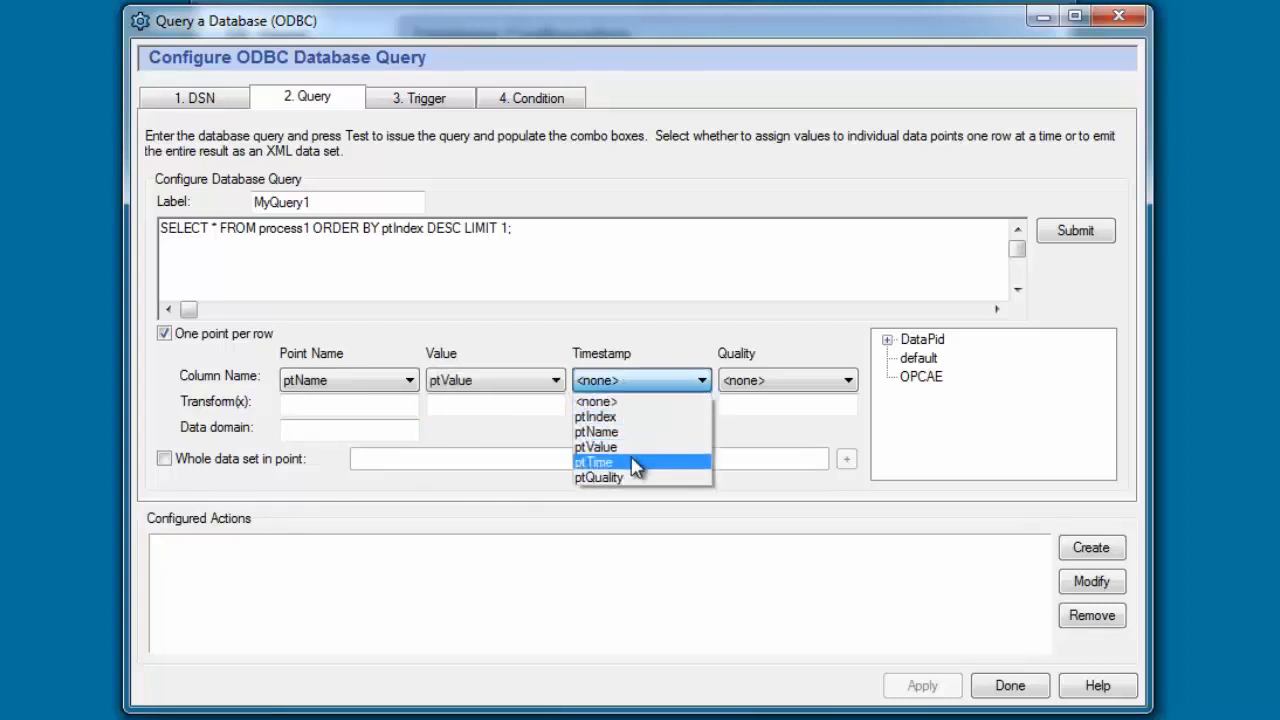
left_click(632, 463)
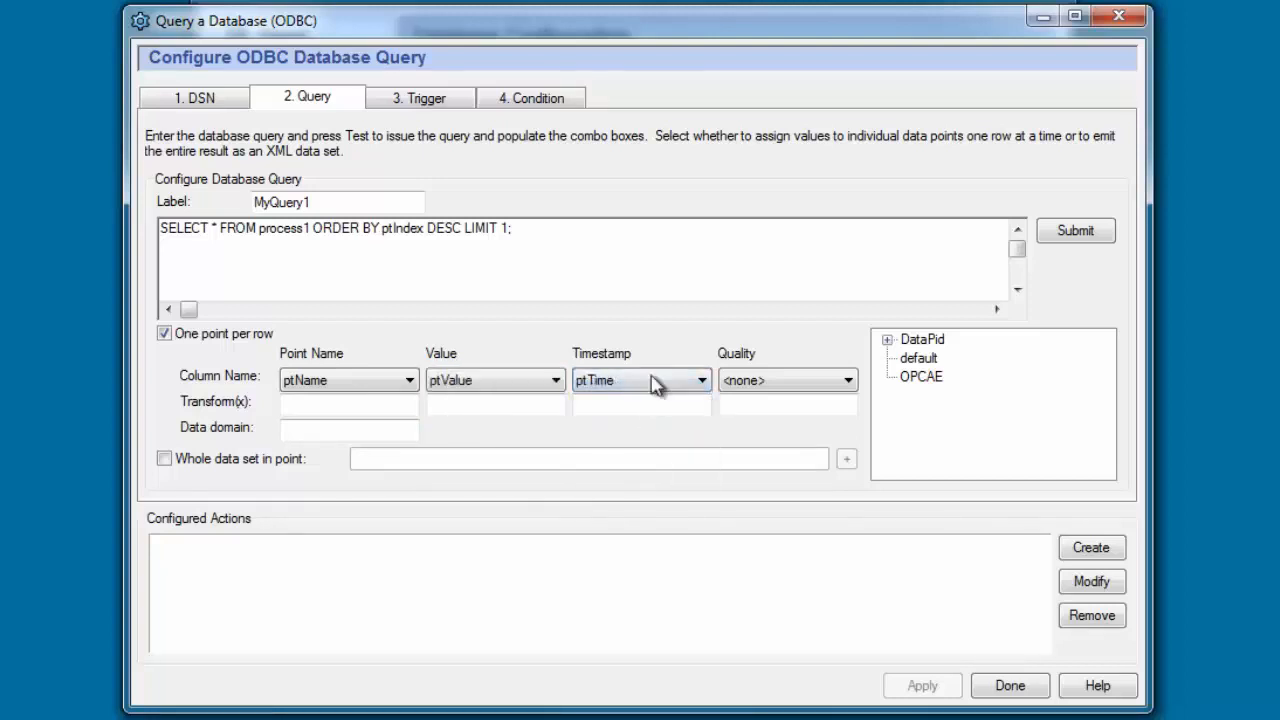
left_click(794, 386)
left_click(790, 477)
Set the data domain to Test and create the MyQuery1 action, widening the Query column to show its full statement.
type("Test")
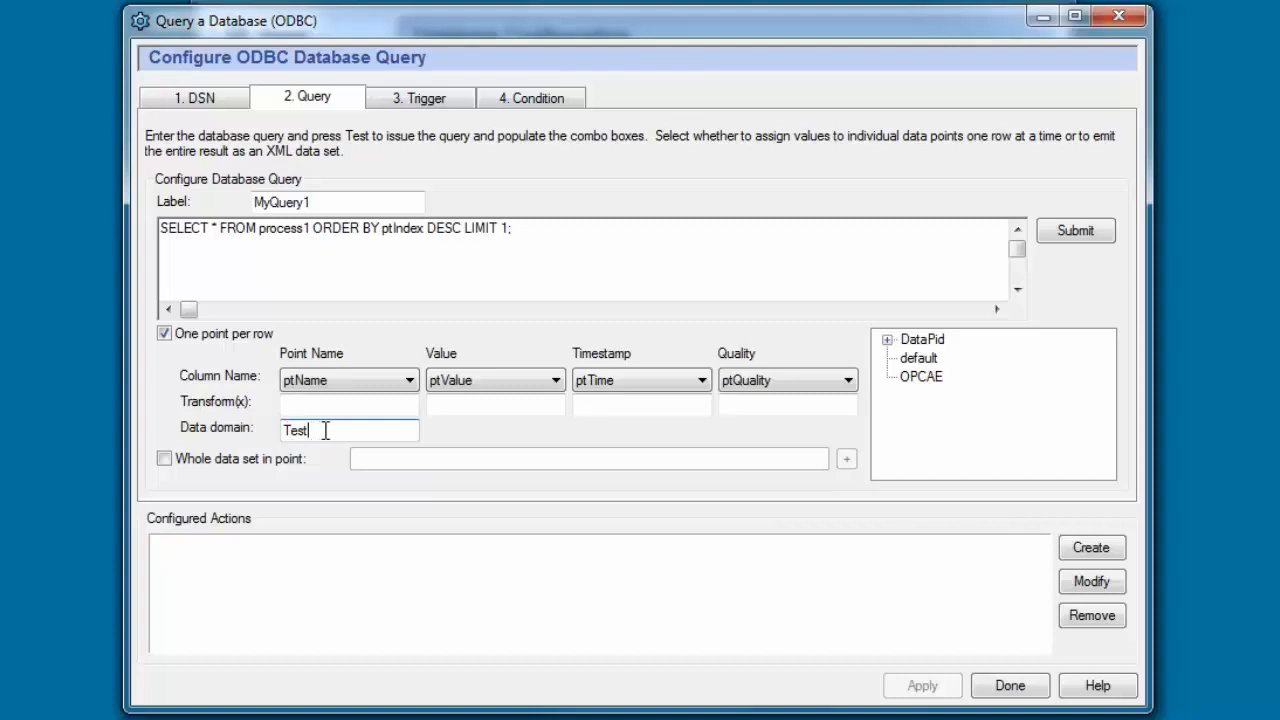
left_click(1098, 545)
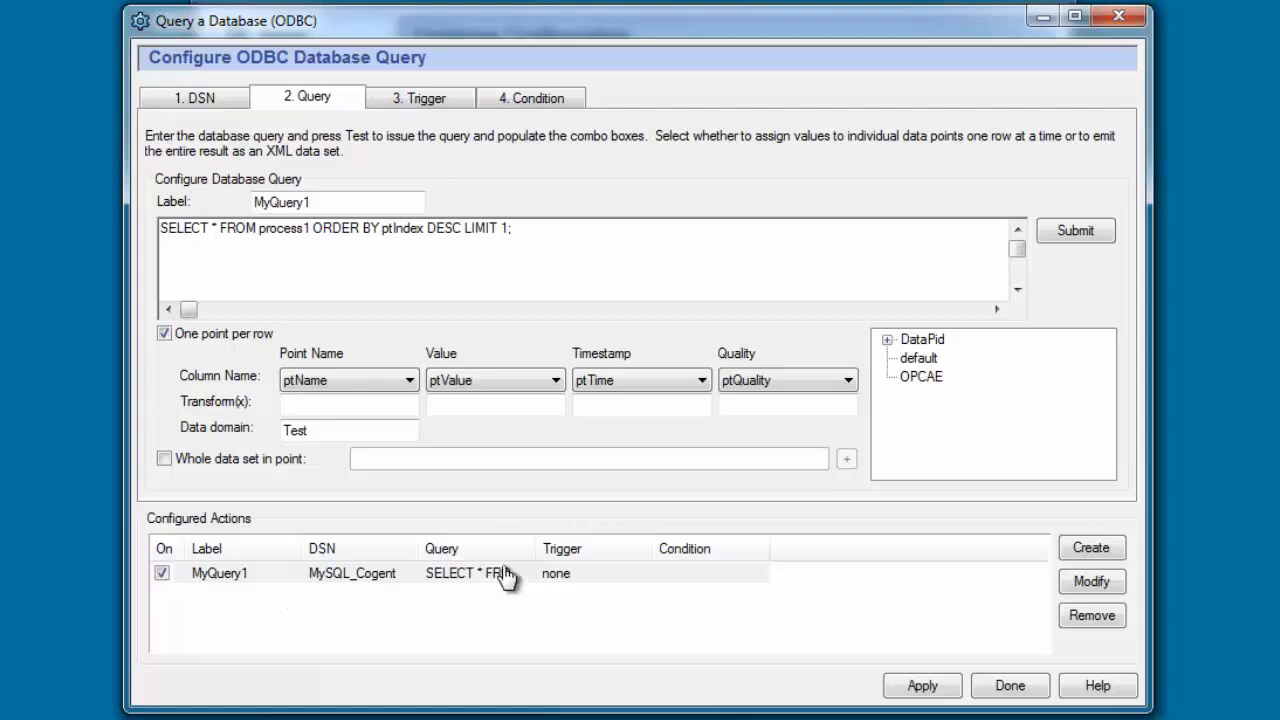
left_click_drag(533, 543, 812, 545)
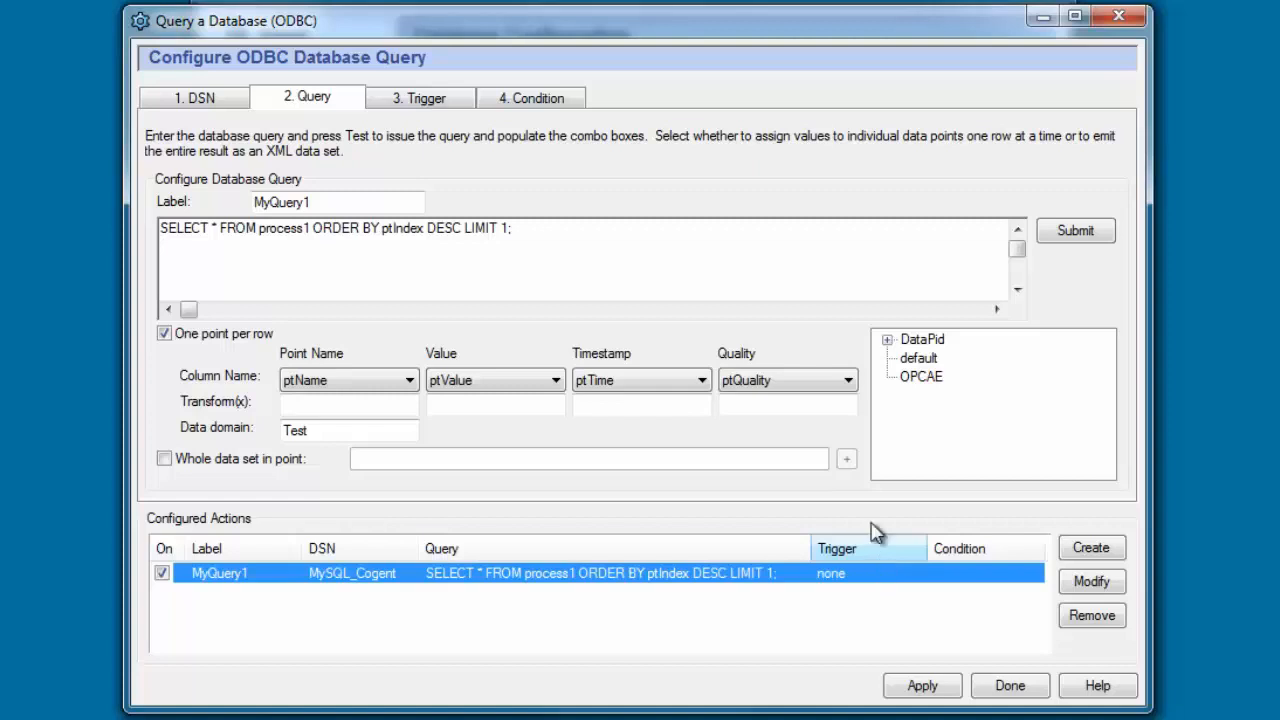
Set the trigger of MyQuery1 to a repeat timer of 5 seconds, update the configured action and apply it.
left_click(455, 106)
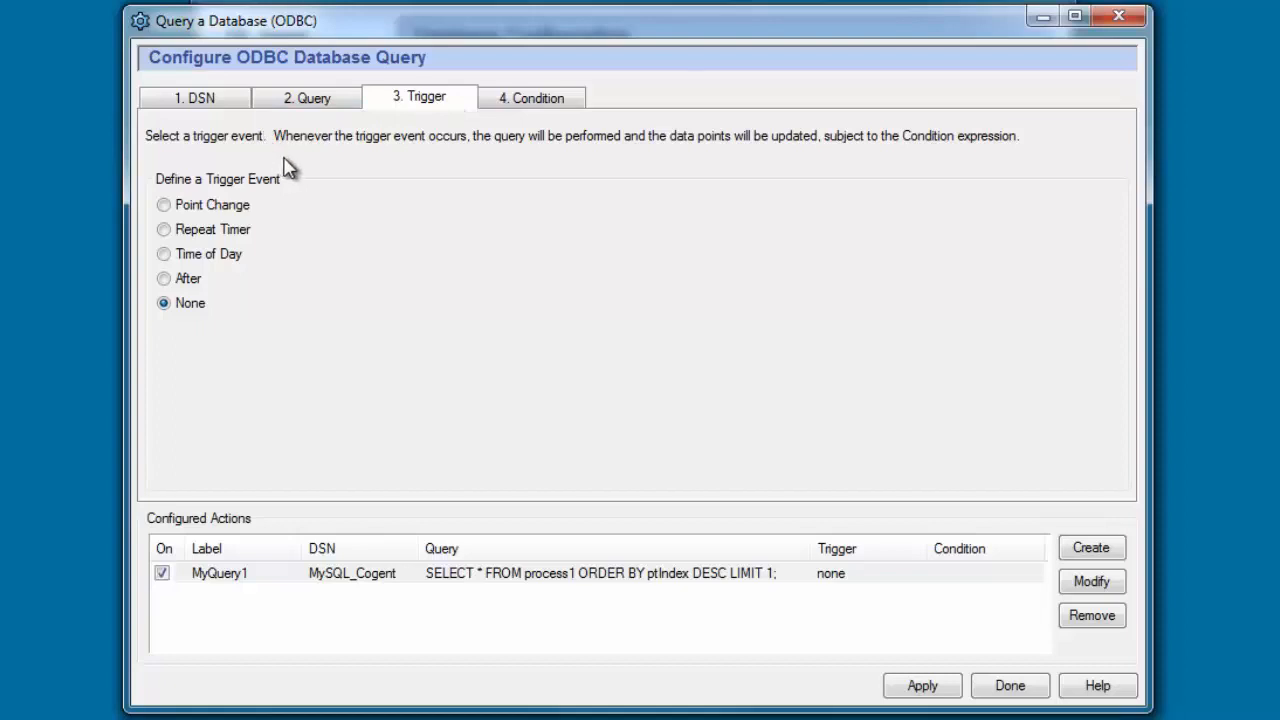
left_click(164, 231)
left_click(457, 231)
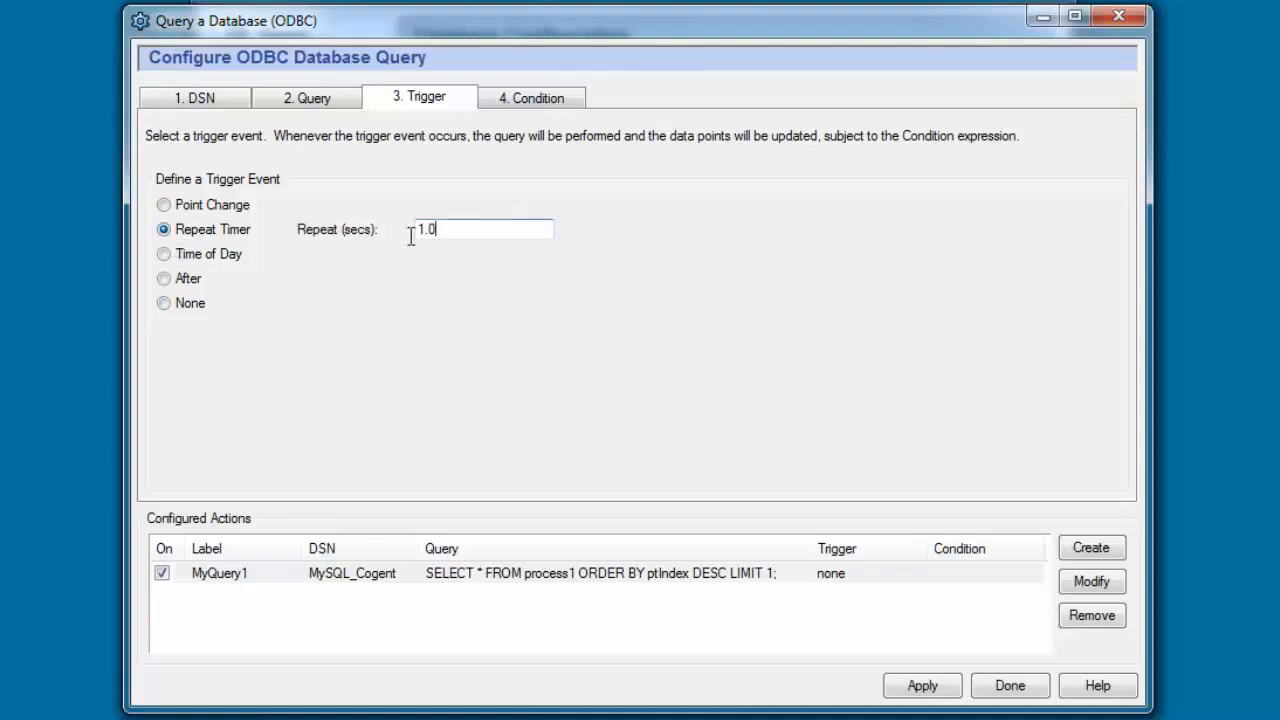
left_click_drag(411, 236, 397, 237)
type("5")
left_click(1097, 584)
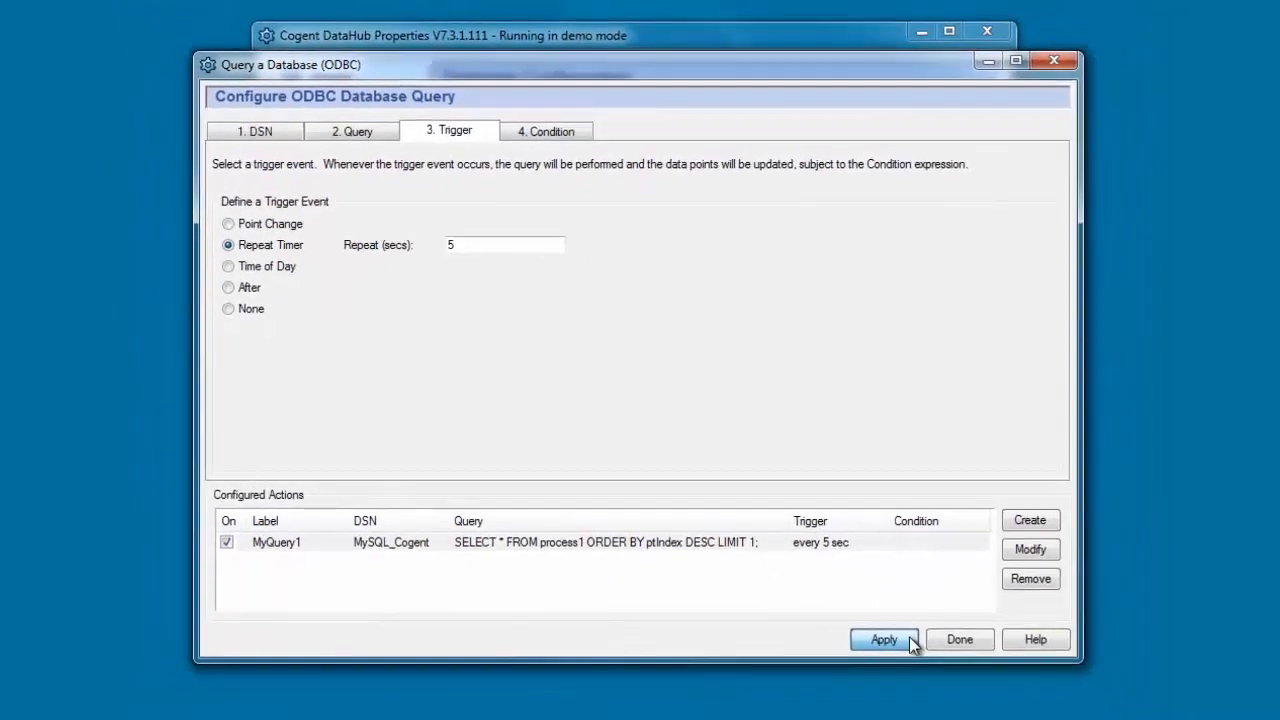
left_click(908, 638)
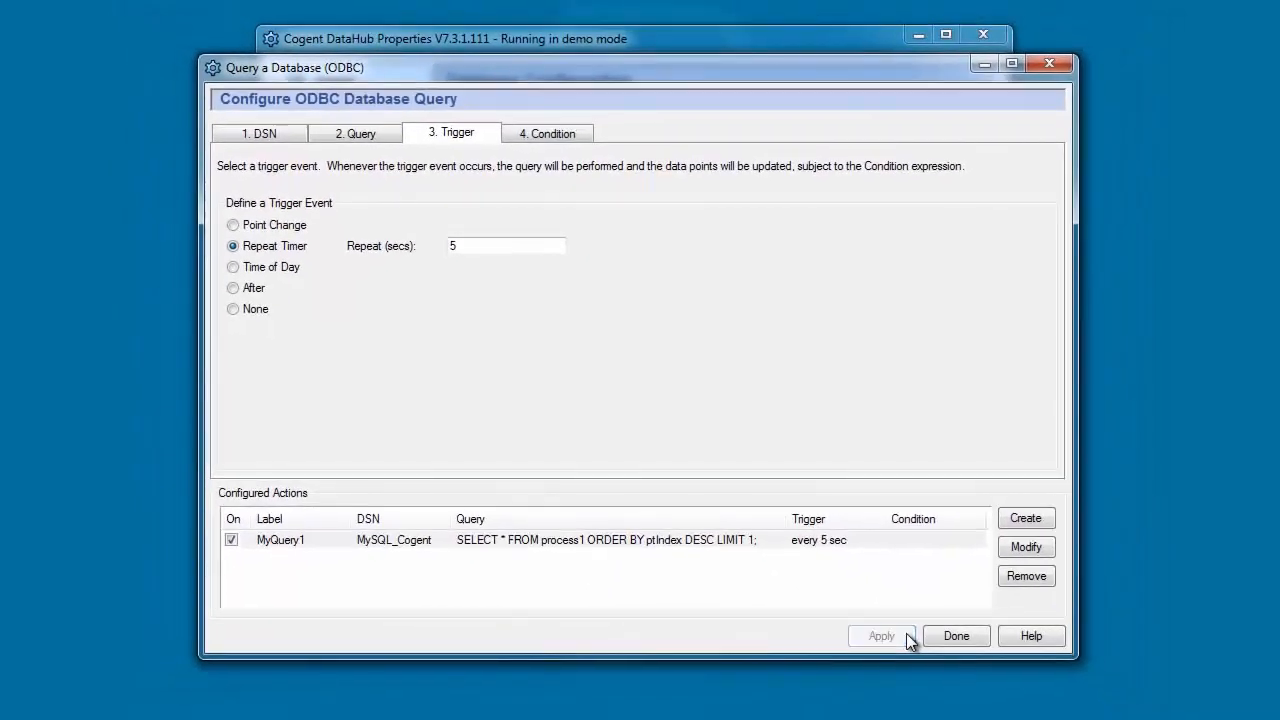
Enable script log diagnostics for ODBC database queries in the DataHub properties and apply the setting.
left_click(673, 39)
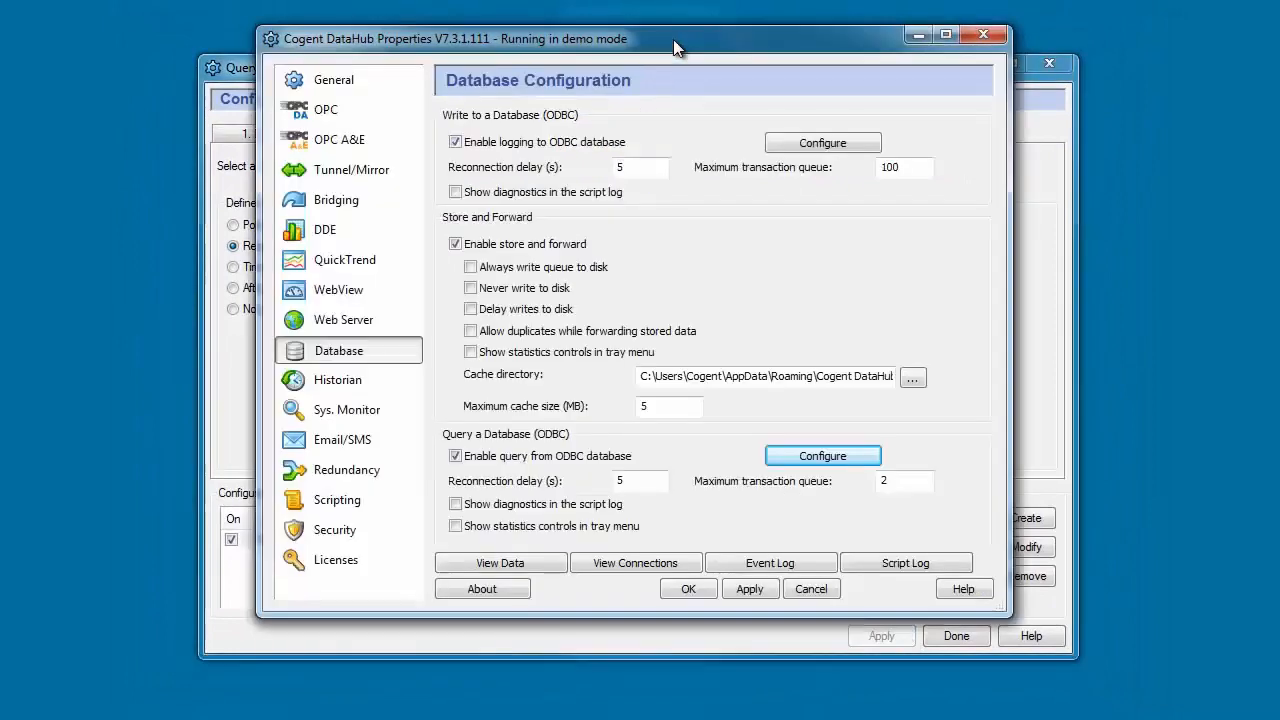
left_click(750, 590)
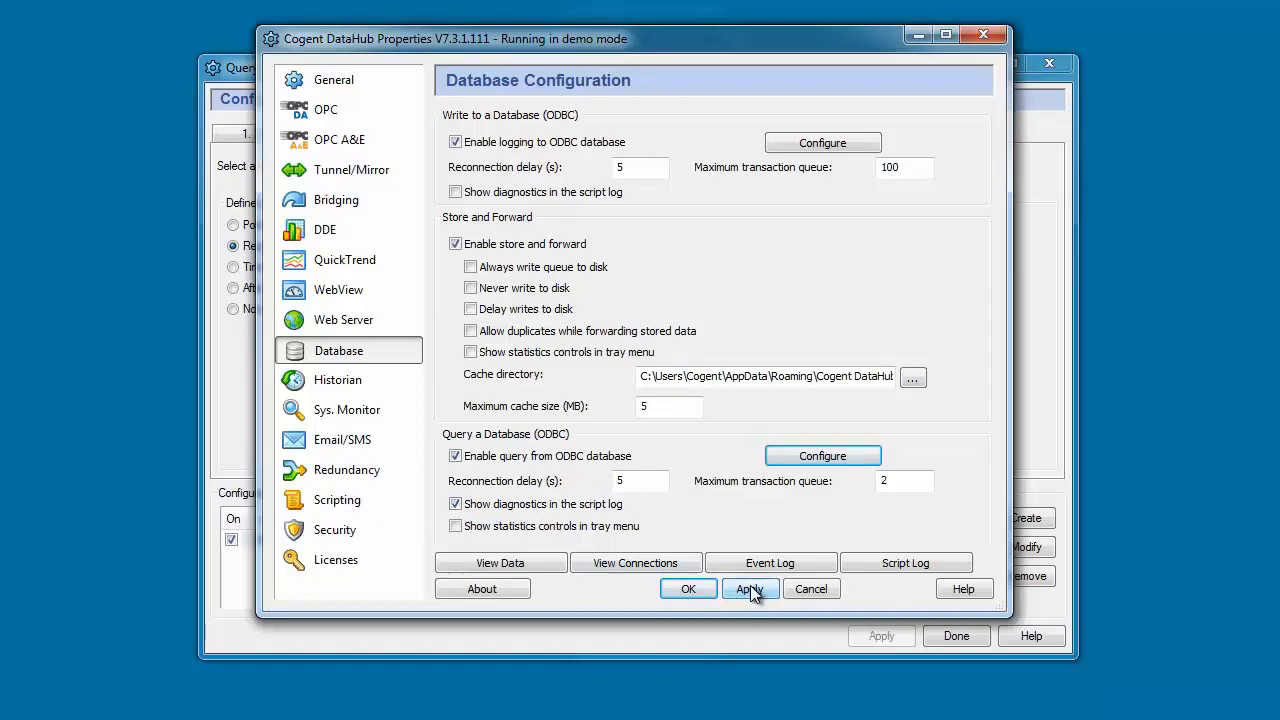
Open the script log and review its entries for the ODBC connection and query executions.
left_click(950, 565)
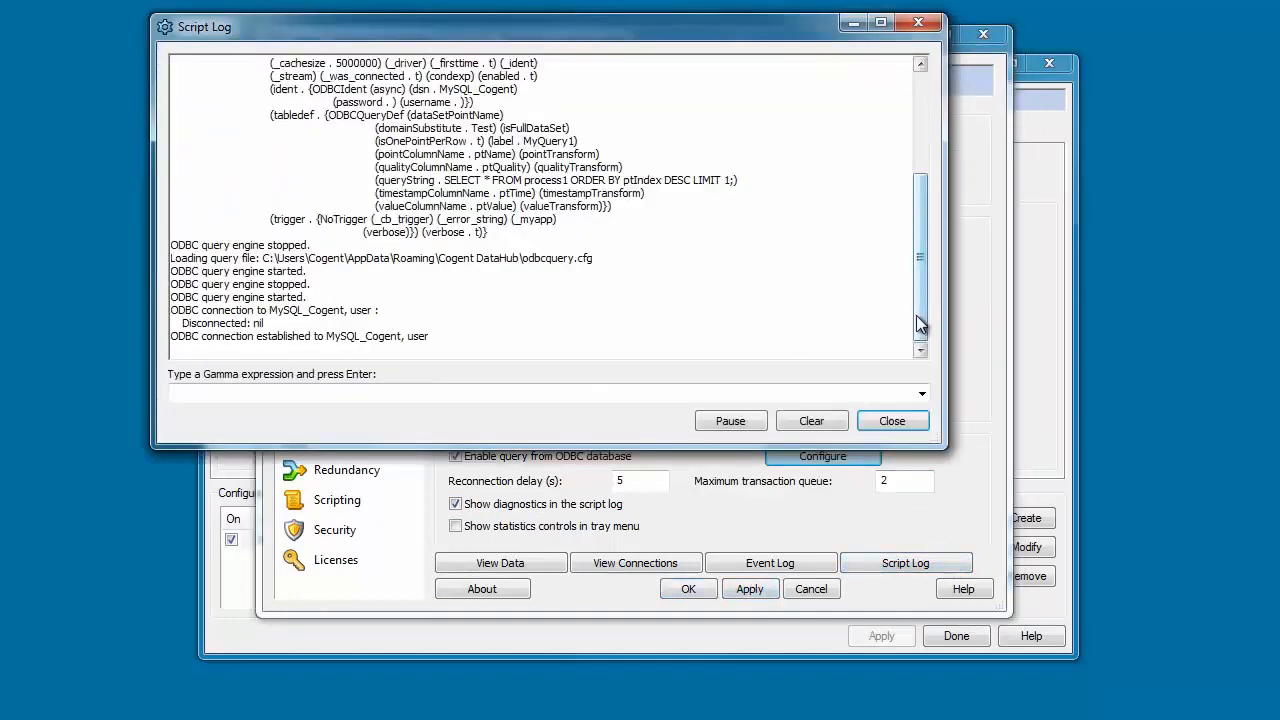
left_click_drag(920, 318, 919, 274)
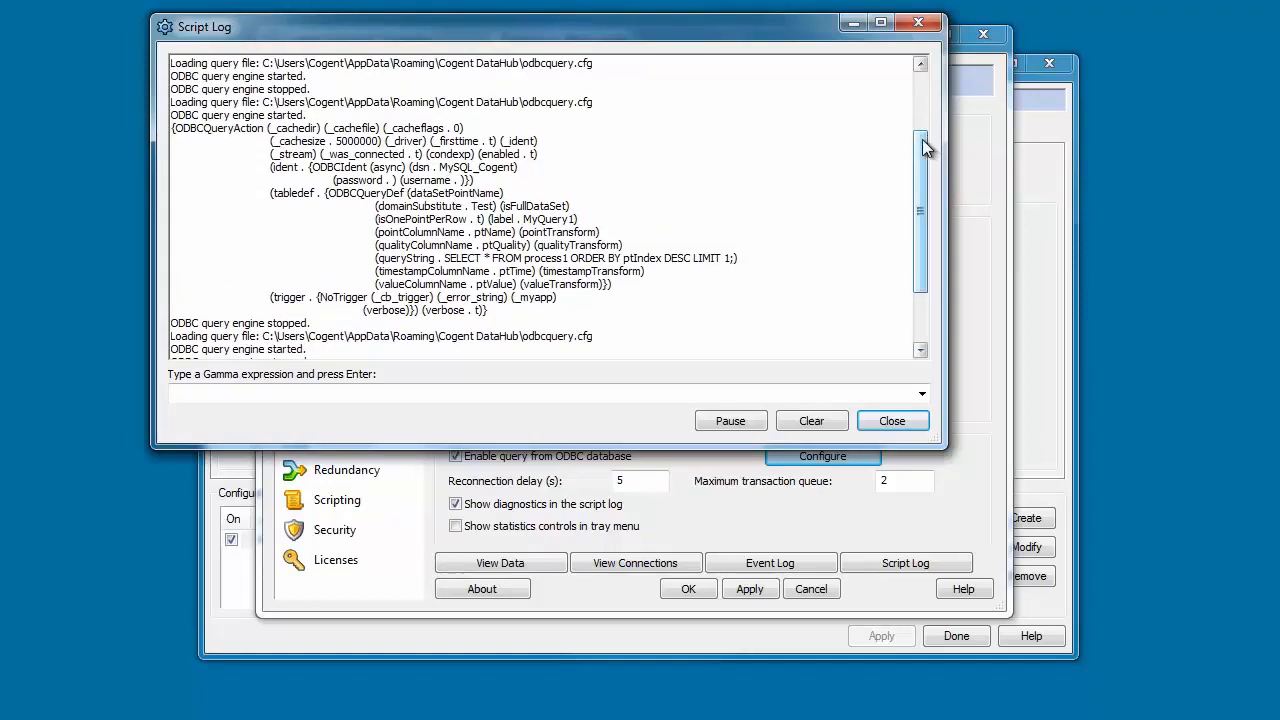
left_click_drag(925, 148, 922, 72)
left_click_drag(921, 233, 925, 368)
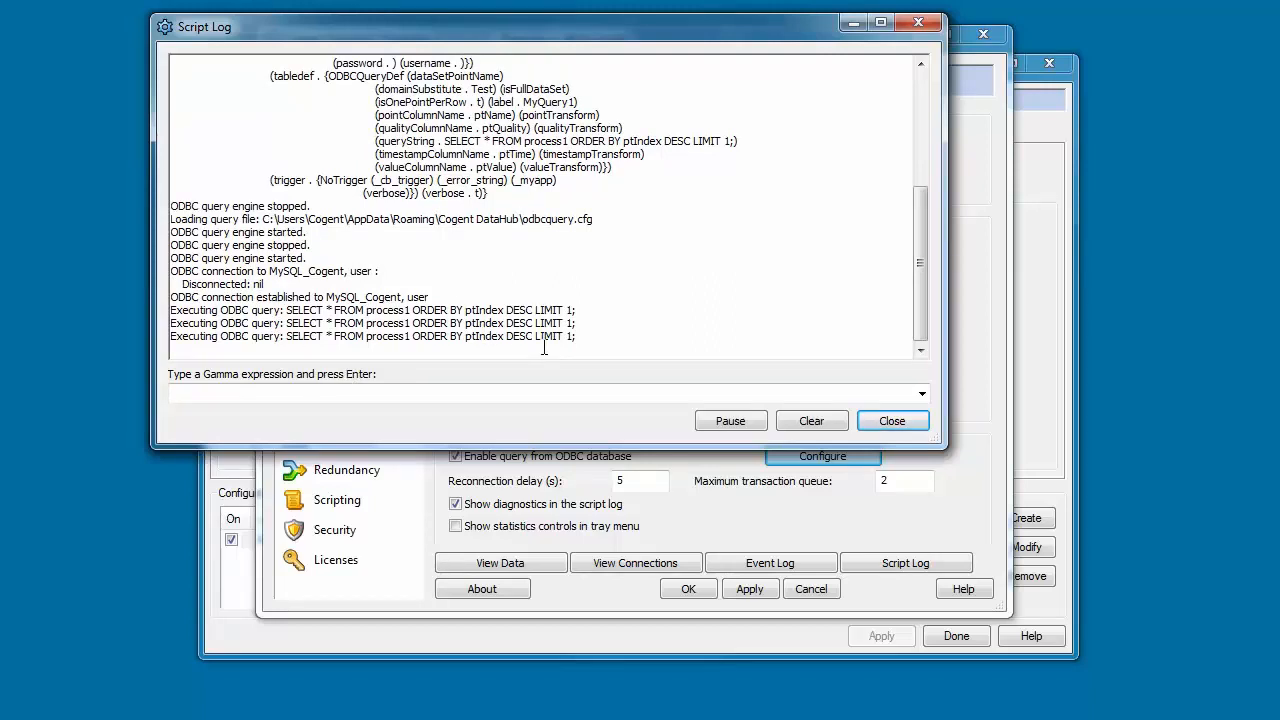
Open the Data Browser from the DataHub properties and view the points in the Test domain.
left_click(768, 519)
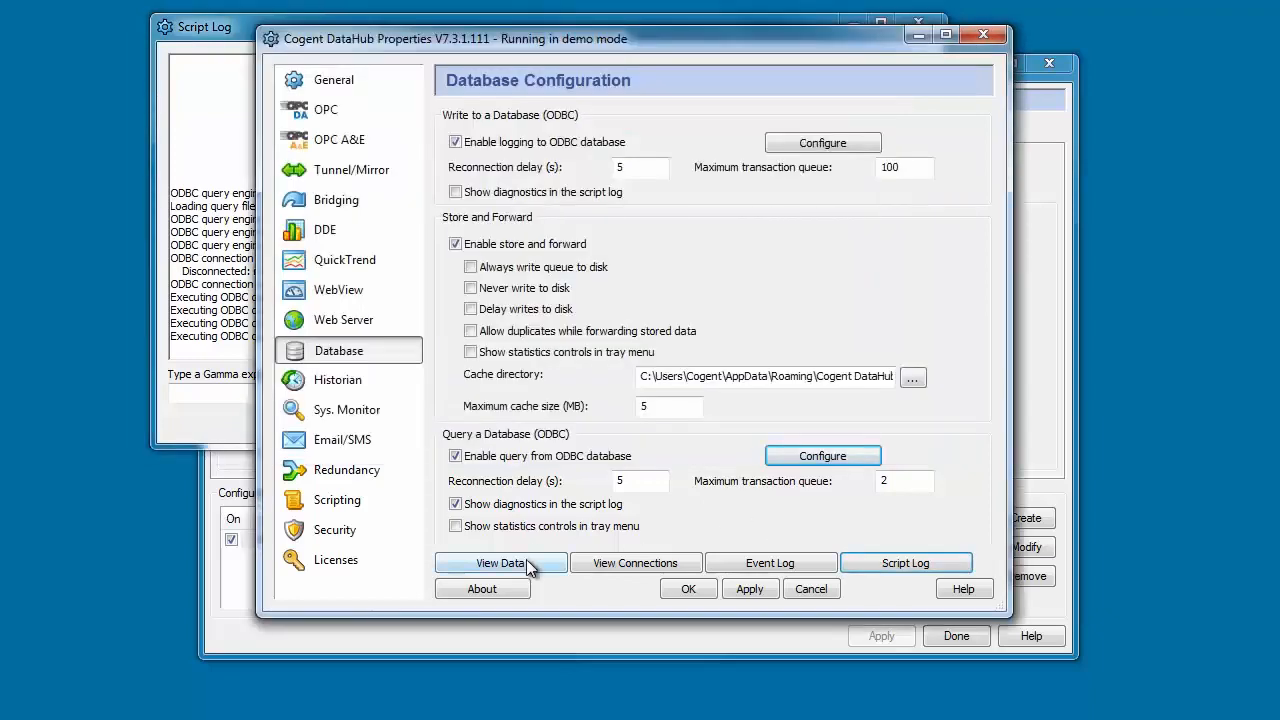
left_click(500, 563)
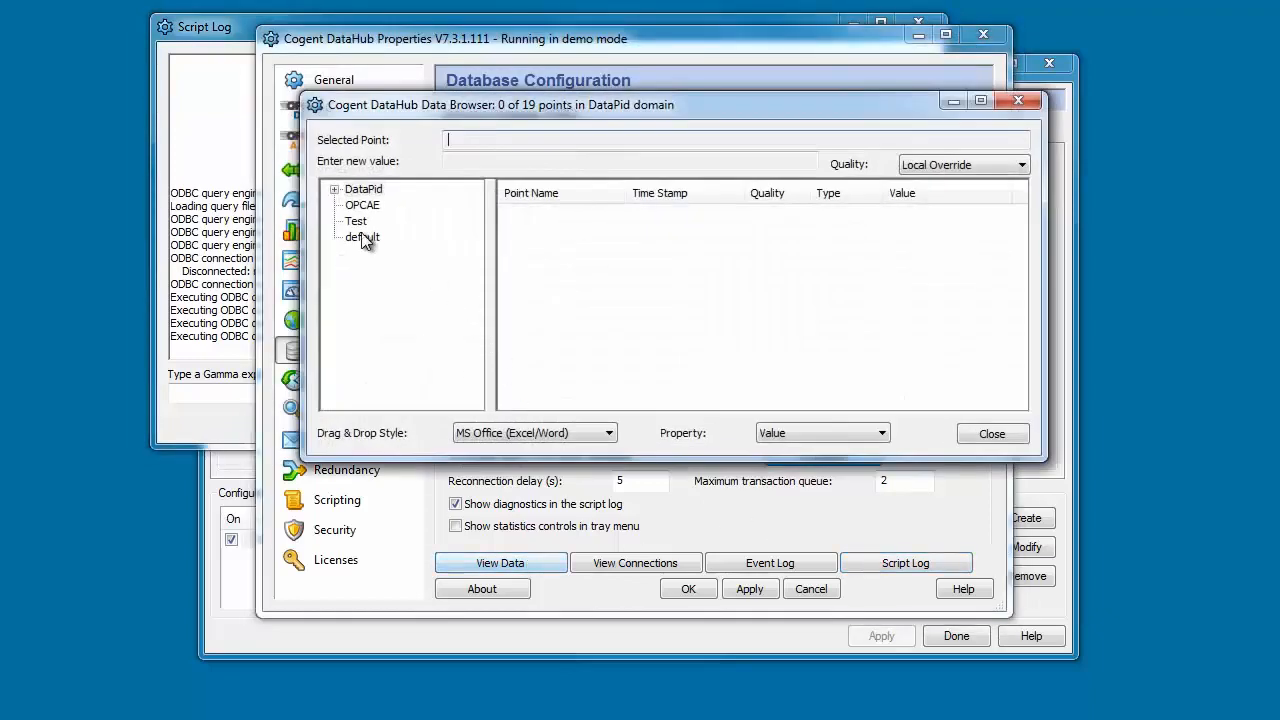
left_click(356, 222)
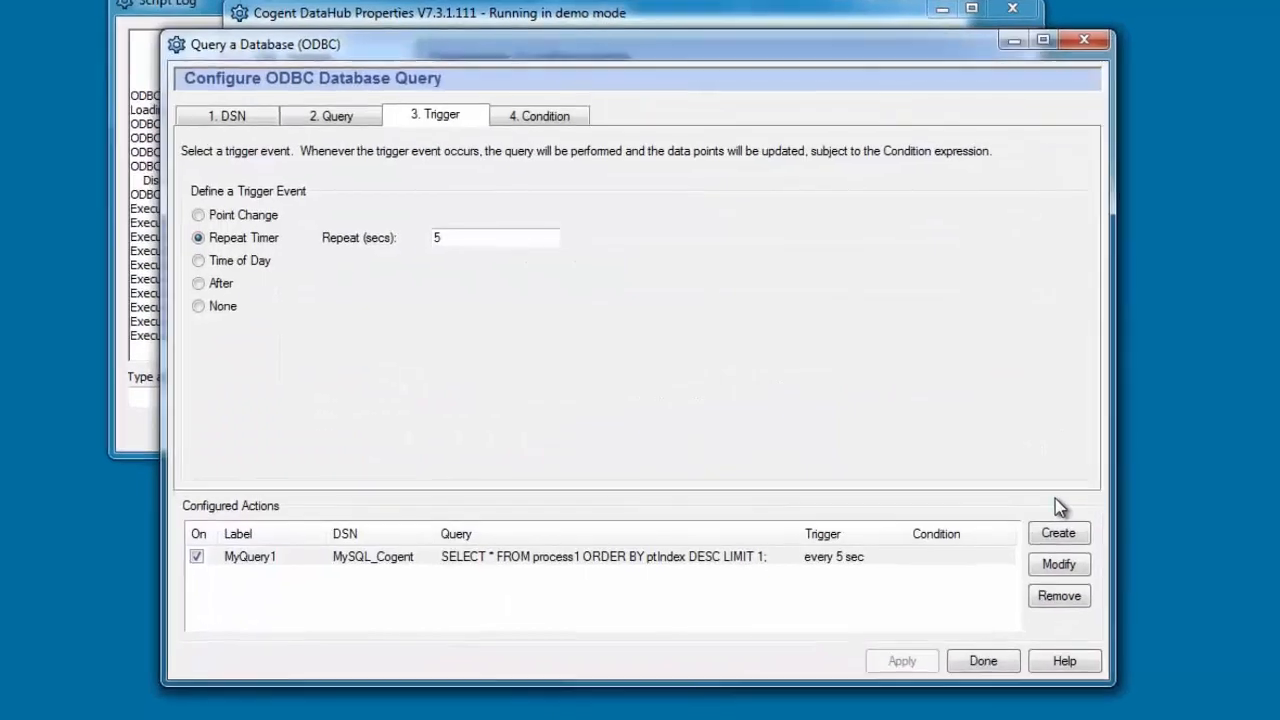
Create a second configured action as a duplicate of the MyQuery1 query in the ODBC query configuration.
left_click(308, 99)
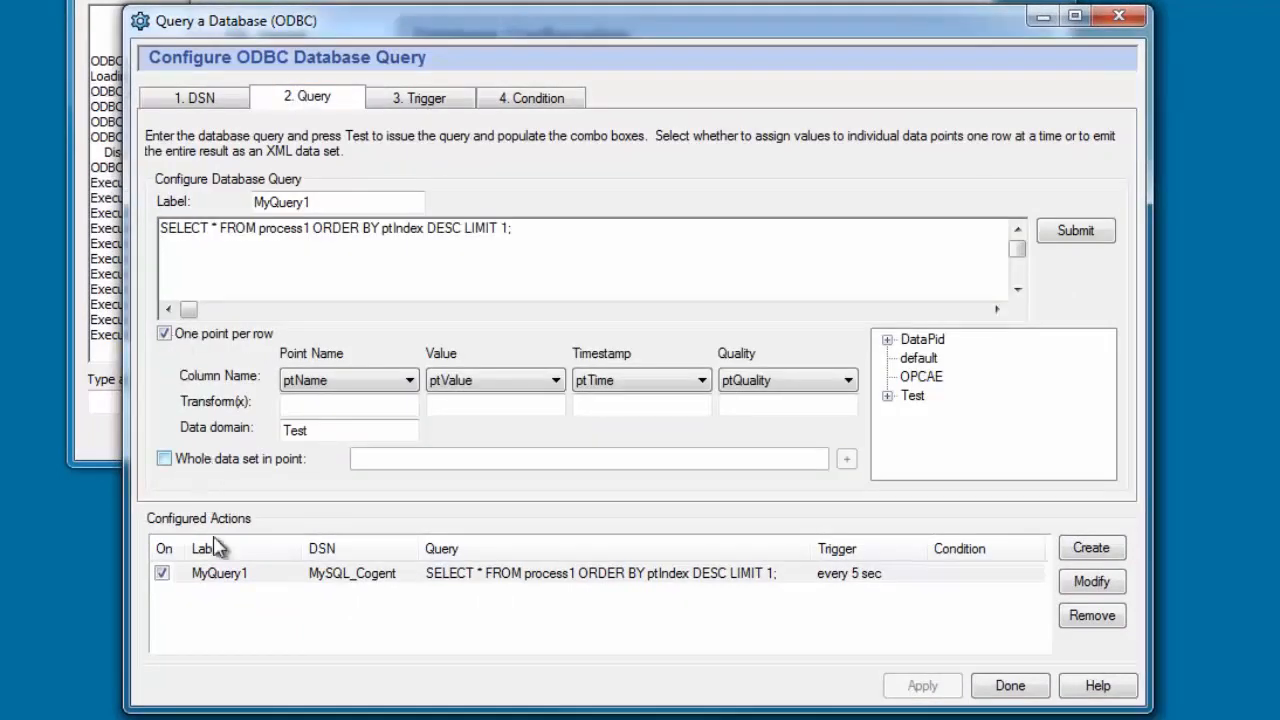
left_click(256, 584)
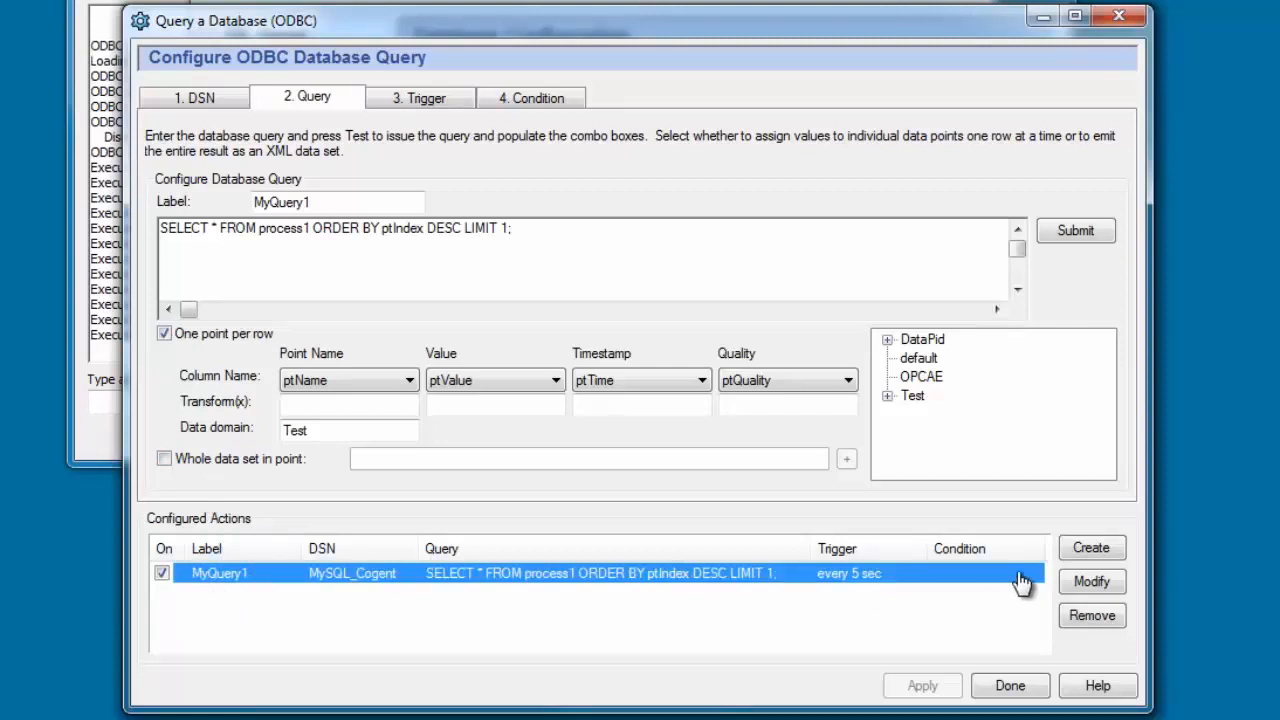
left_click(1090, 549)
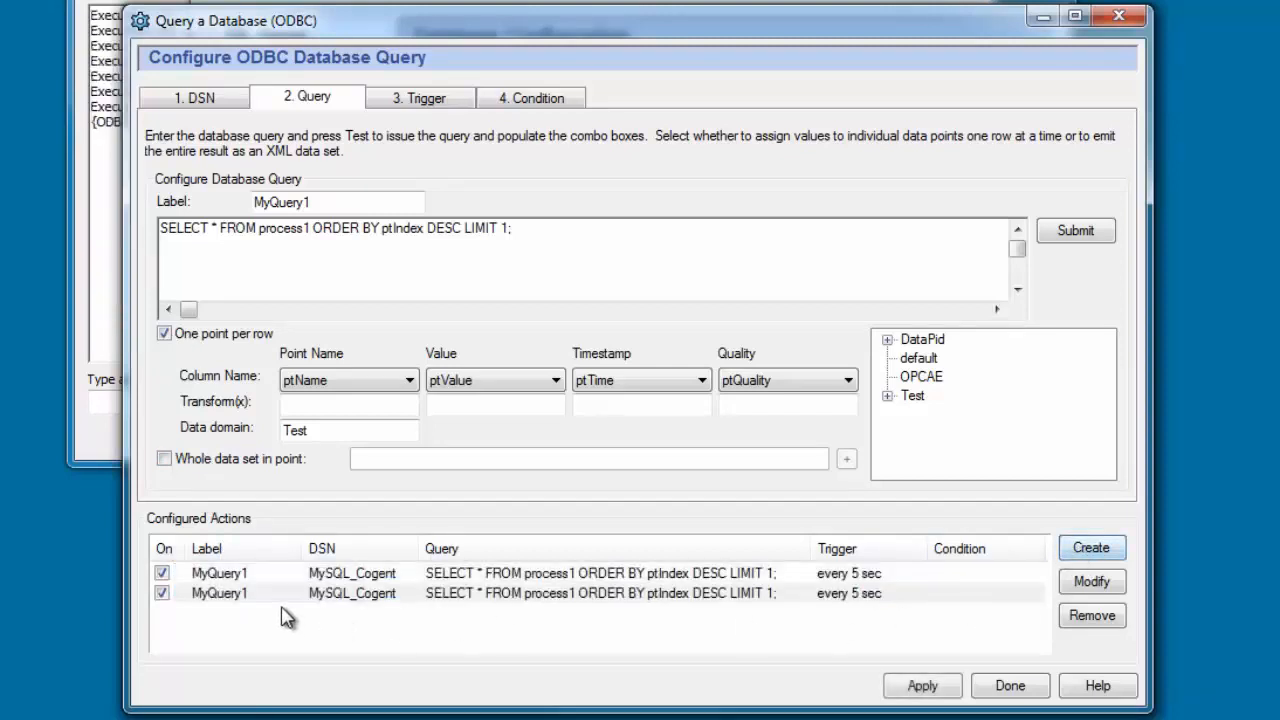
Label the duplicate action MyQuery2 and change its statement to SELECT * FROM process1 ORDER BY ptIndex DESC LIMIT 10;.
left_click(248, 594)
left_click(313, 202)
left_click_drag(308, 202, 313, 202)
type("2")
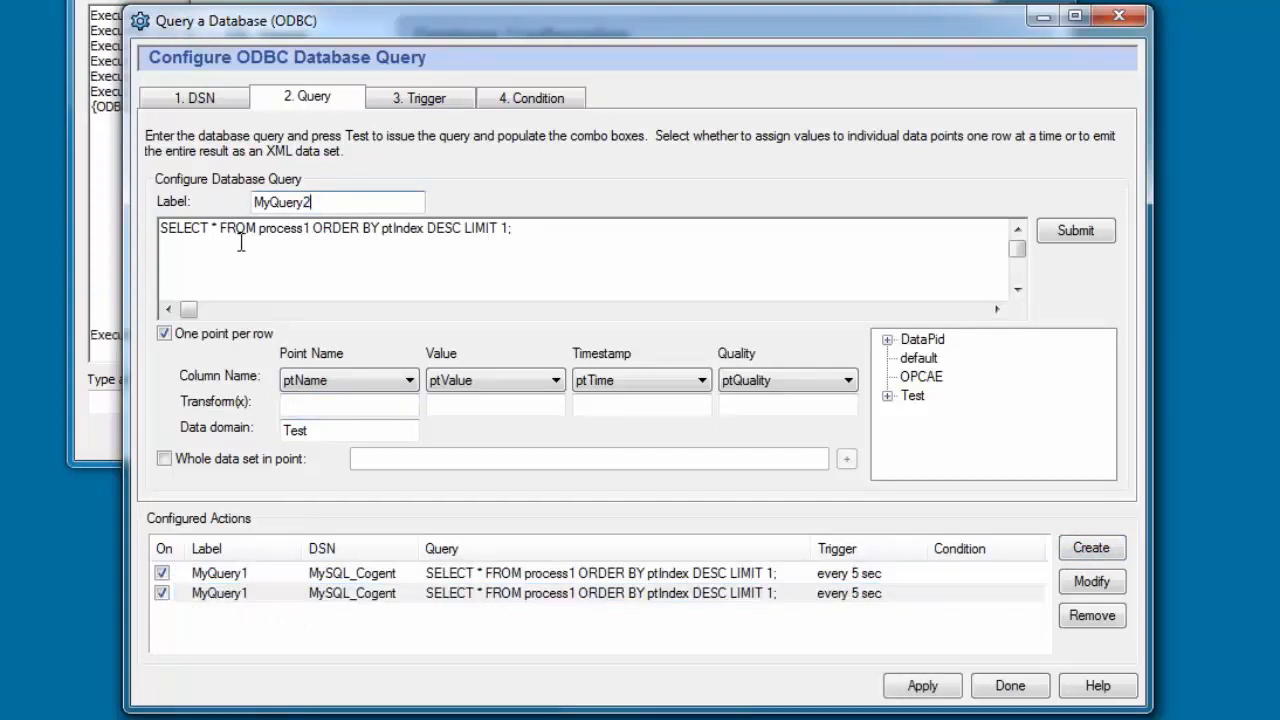
left_click(510, 235)
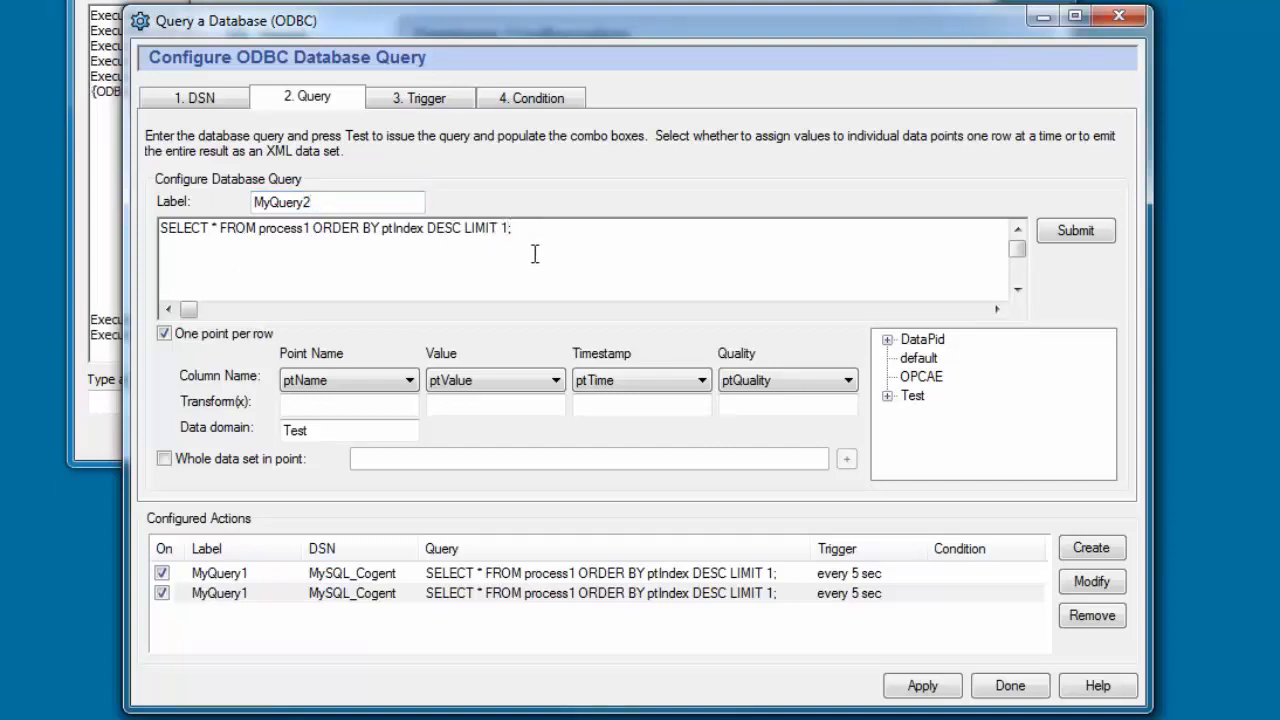
type("0")
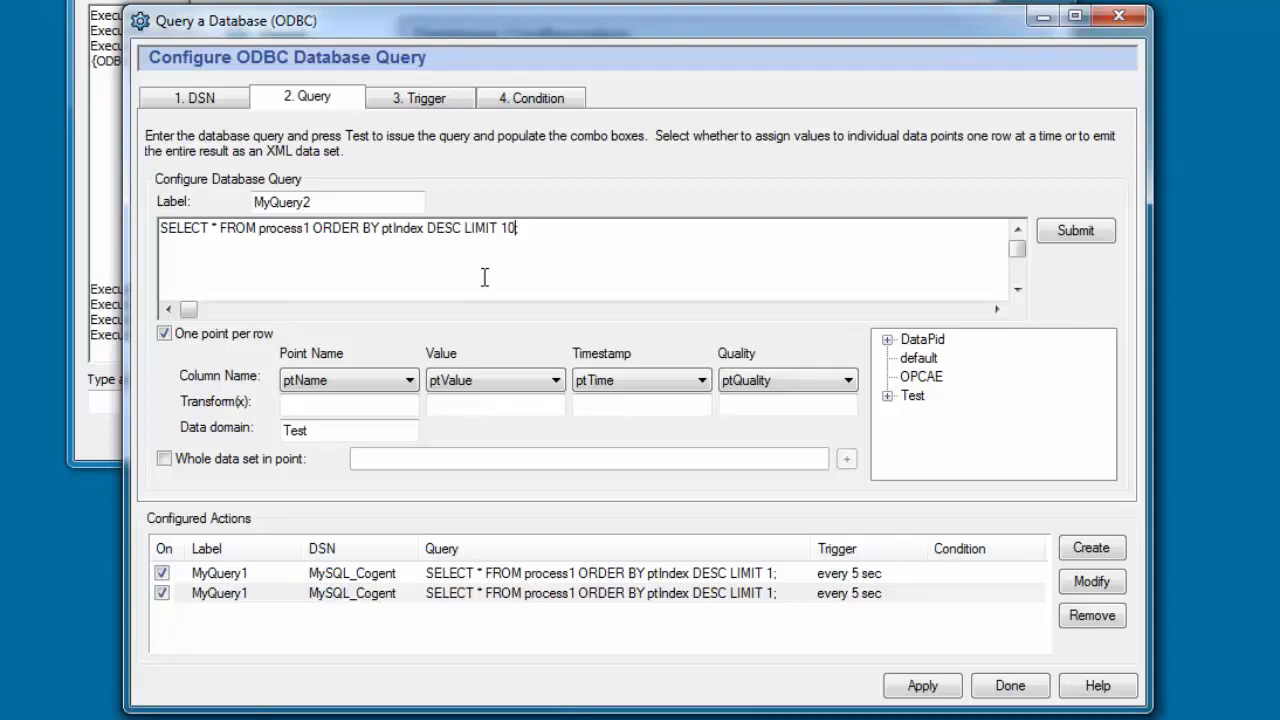
type(";")
Replace one point per row with the whole data set in point Test:PID1.Pv.dataset for MyQuery2, then update and apply the action.
left_click(164, 334)
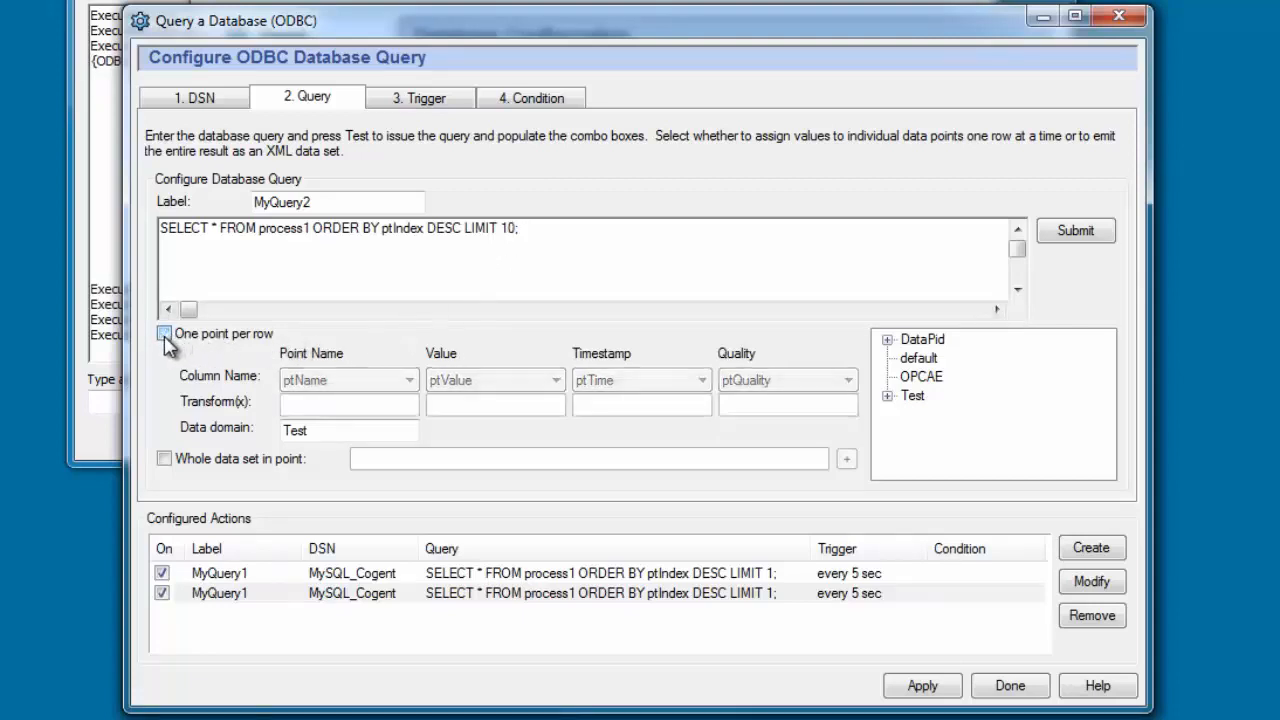
left_click(164, 459)
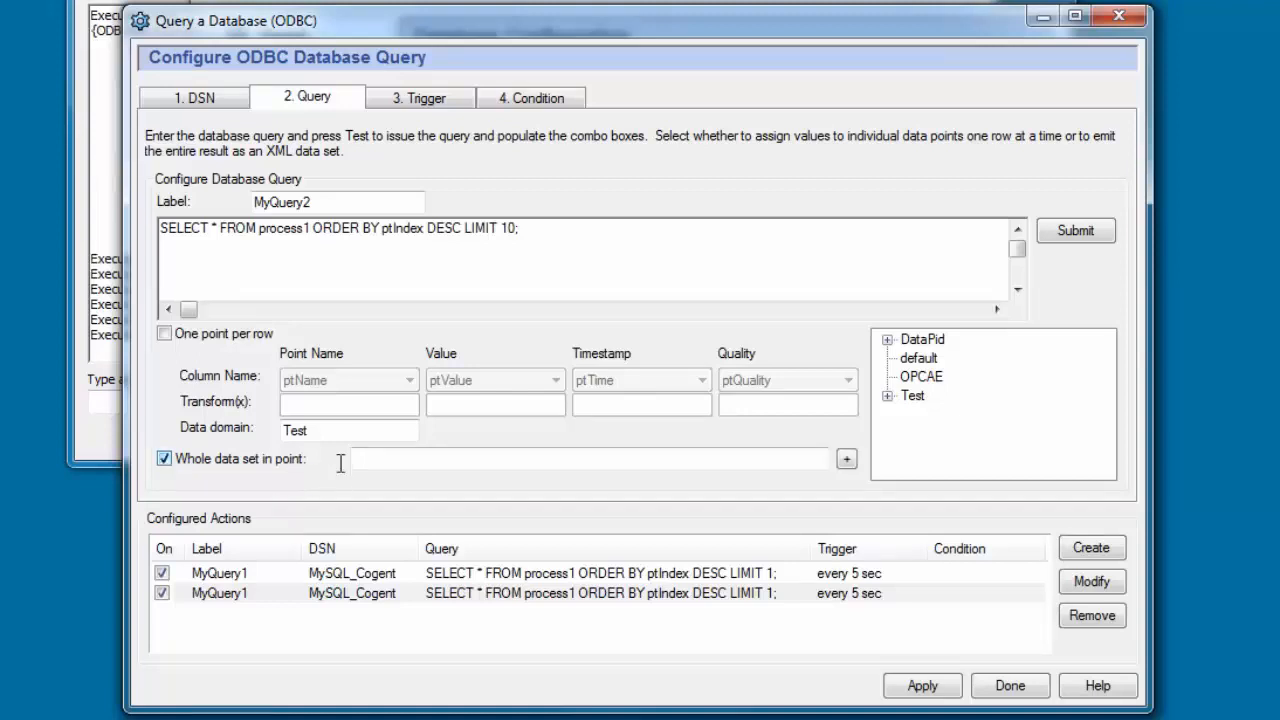
left_click(887, 396)
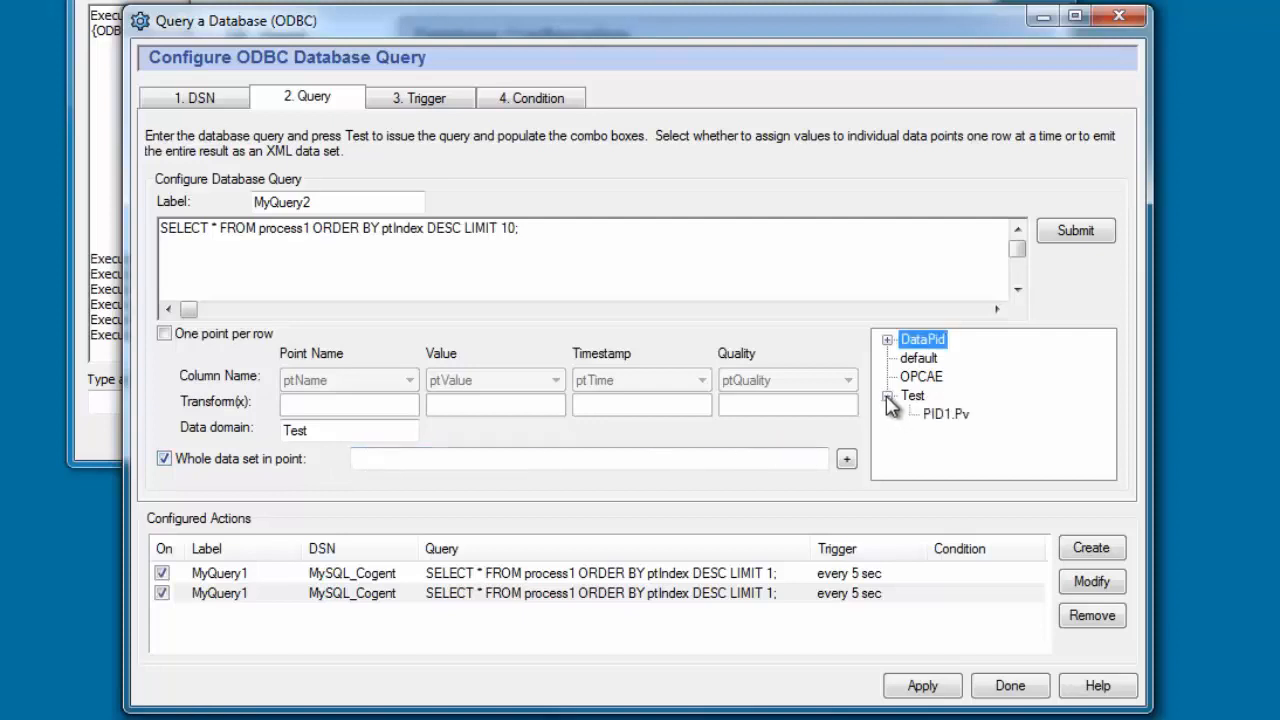
left_click(960, 415)
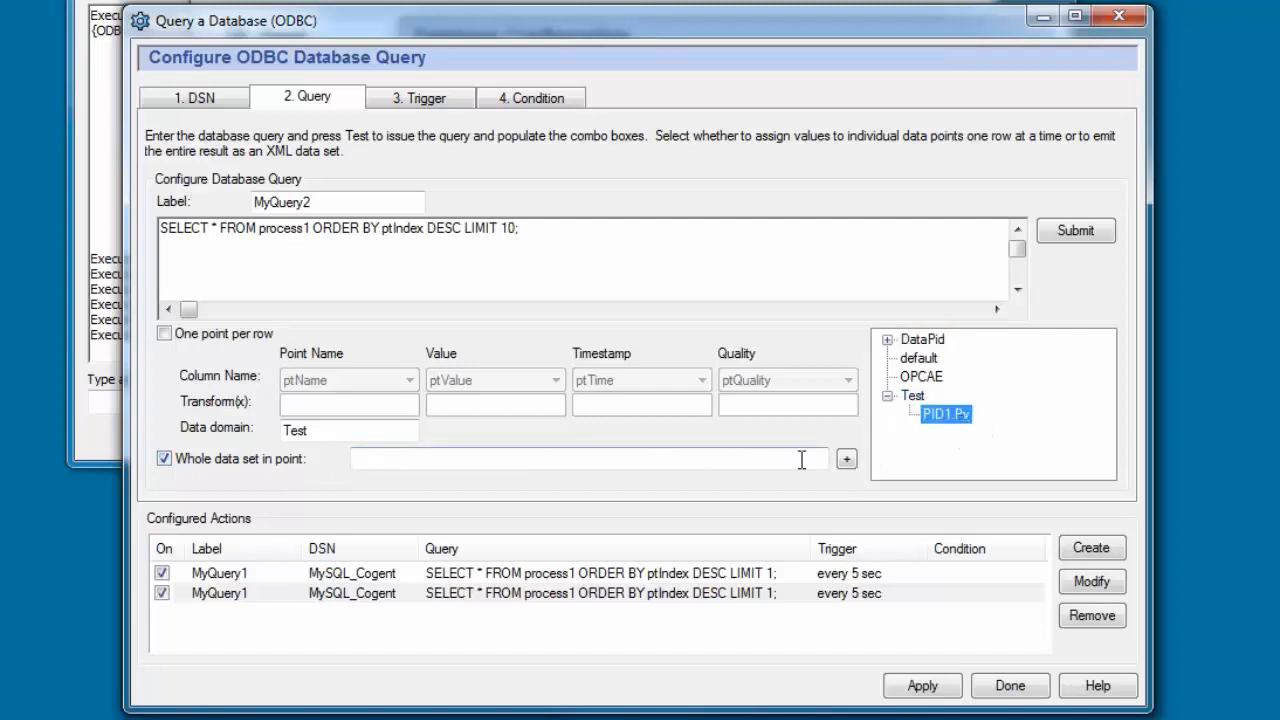
left_click(847, 460)
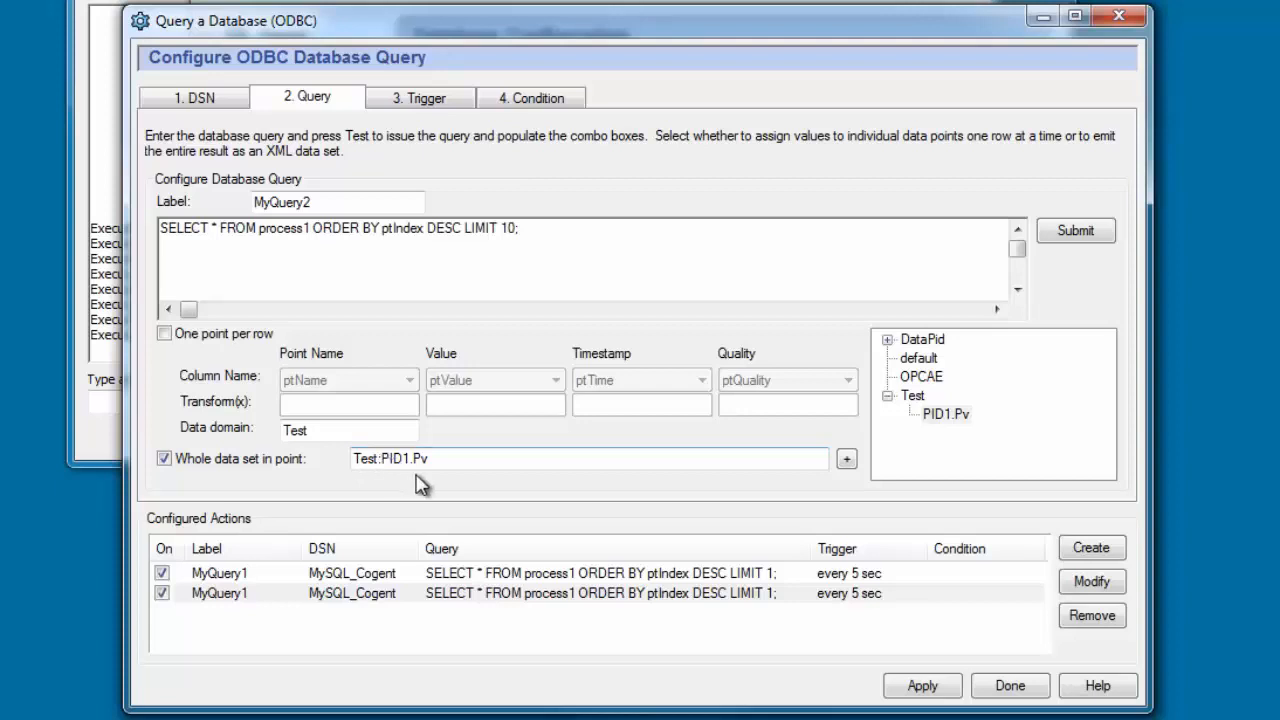
left_click(469, 463)
type(".data")
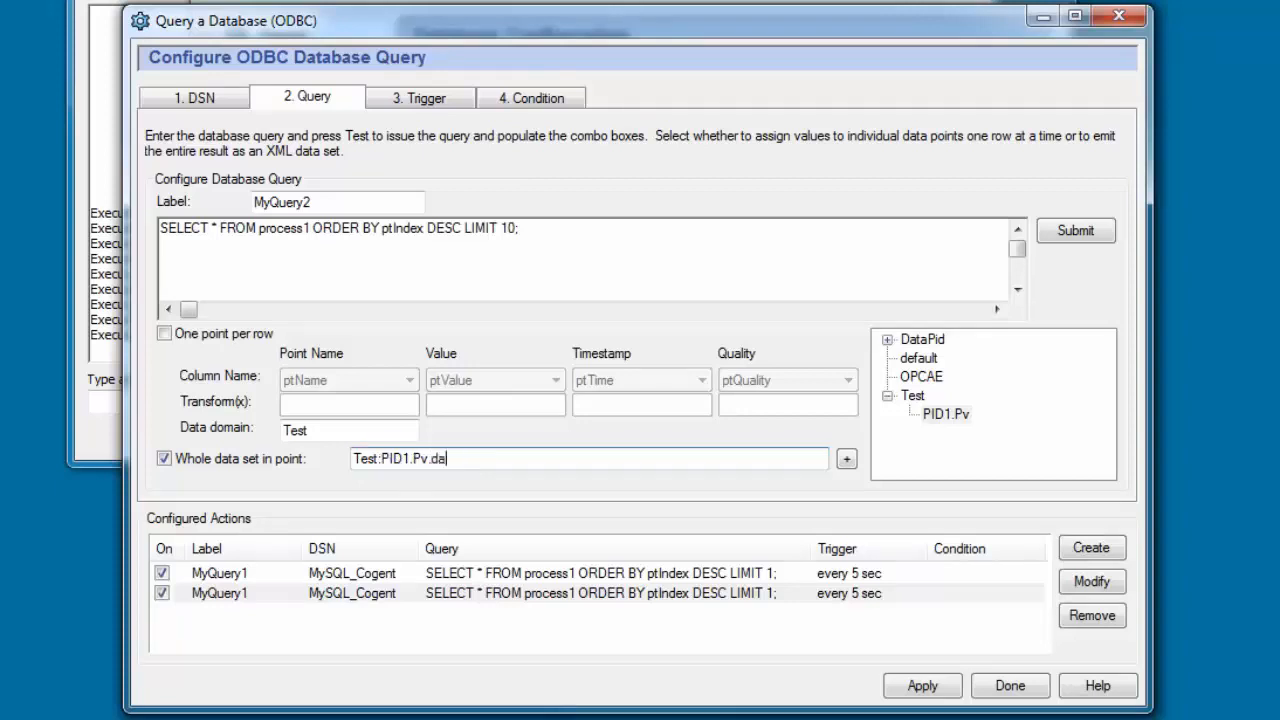
type("set")
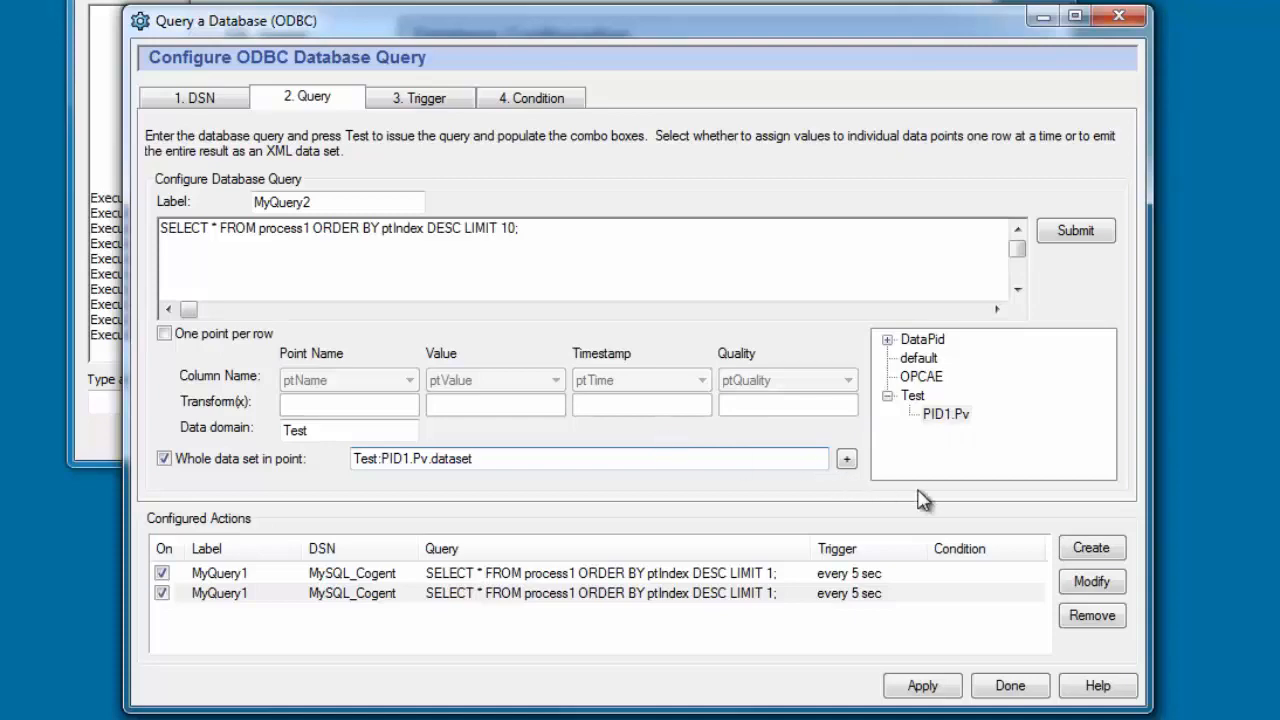
left_click(1116, 586)
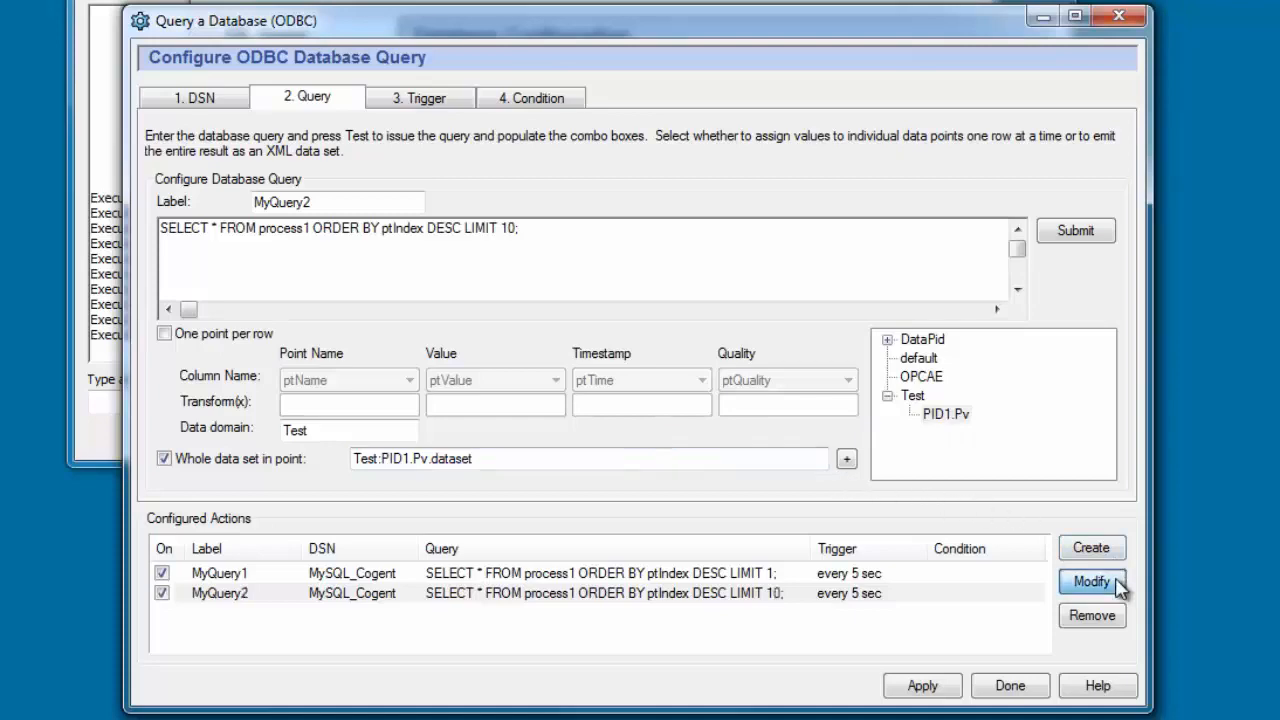
left_click(940, 688)
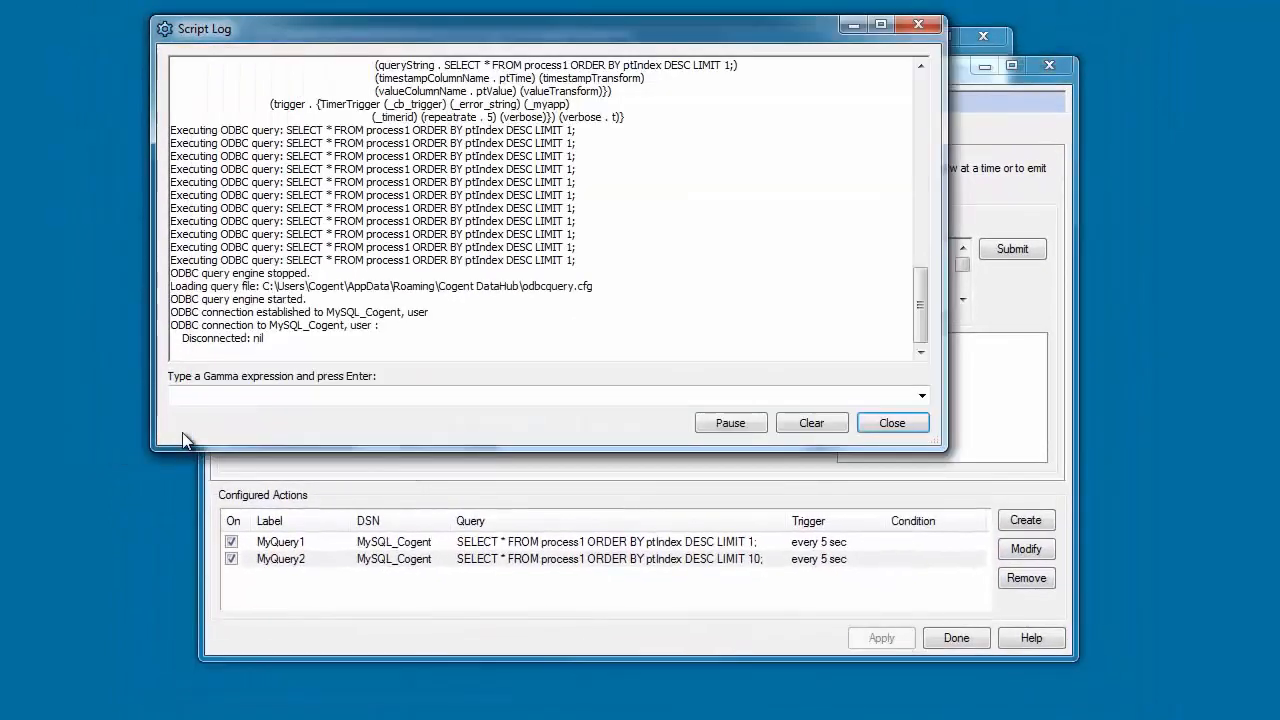
Review the script log for executions of both queries and inspect the Test domain's points in the Data Browser.
left_click(183, 436)
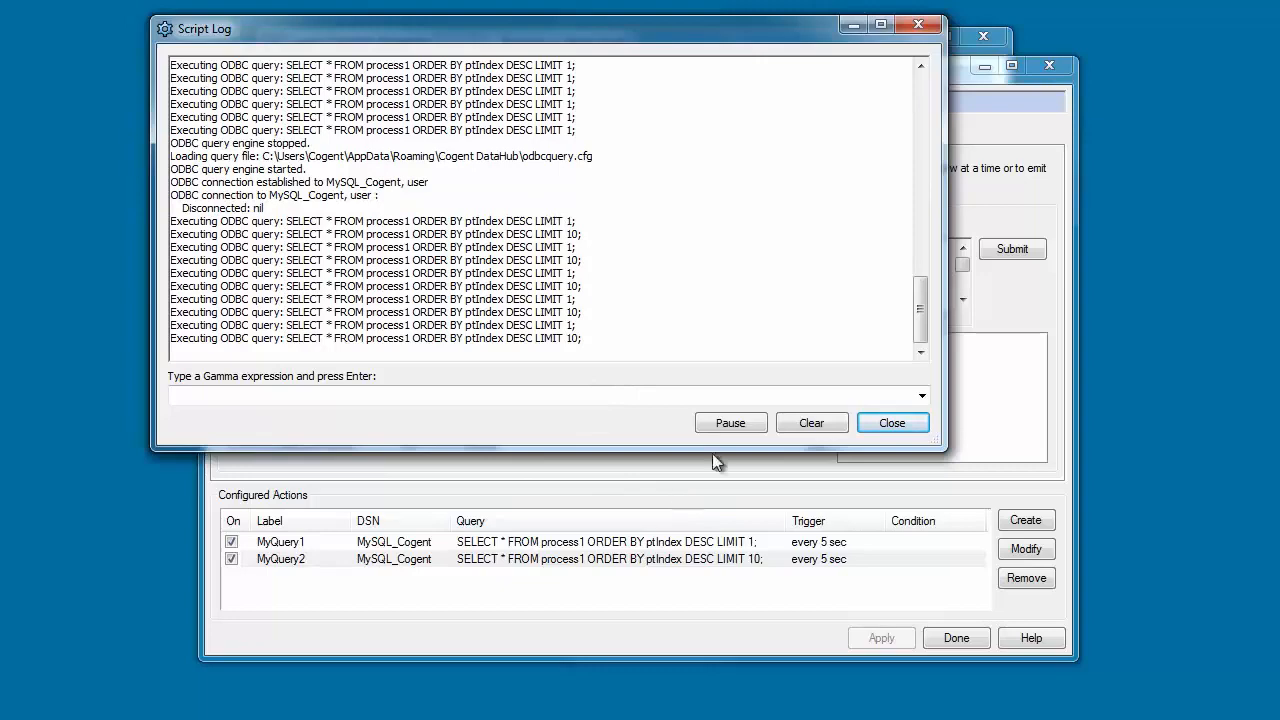
left_click(951, 50)
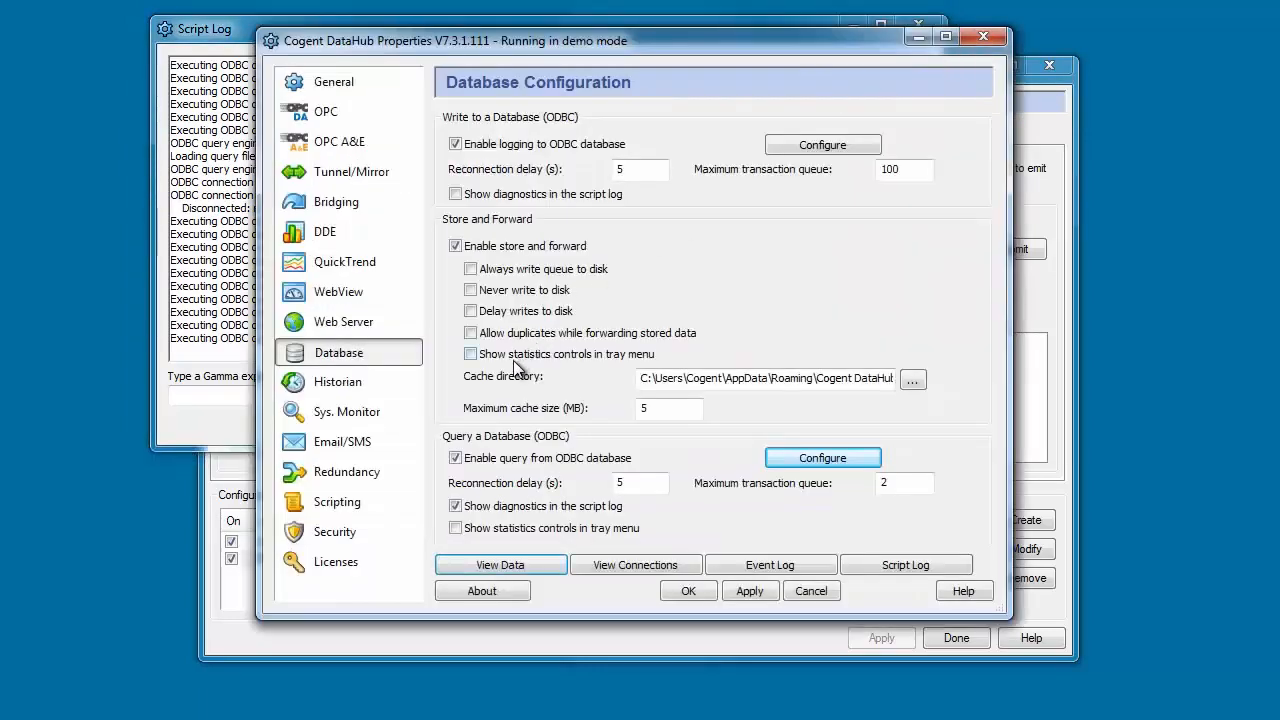
left_click(510, 565)
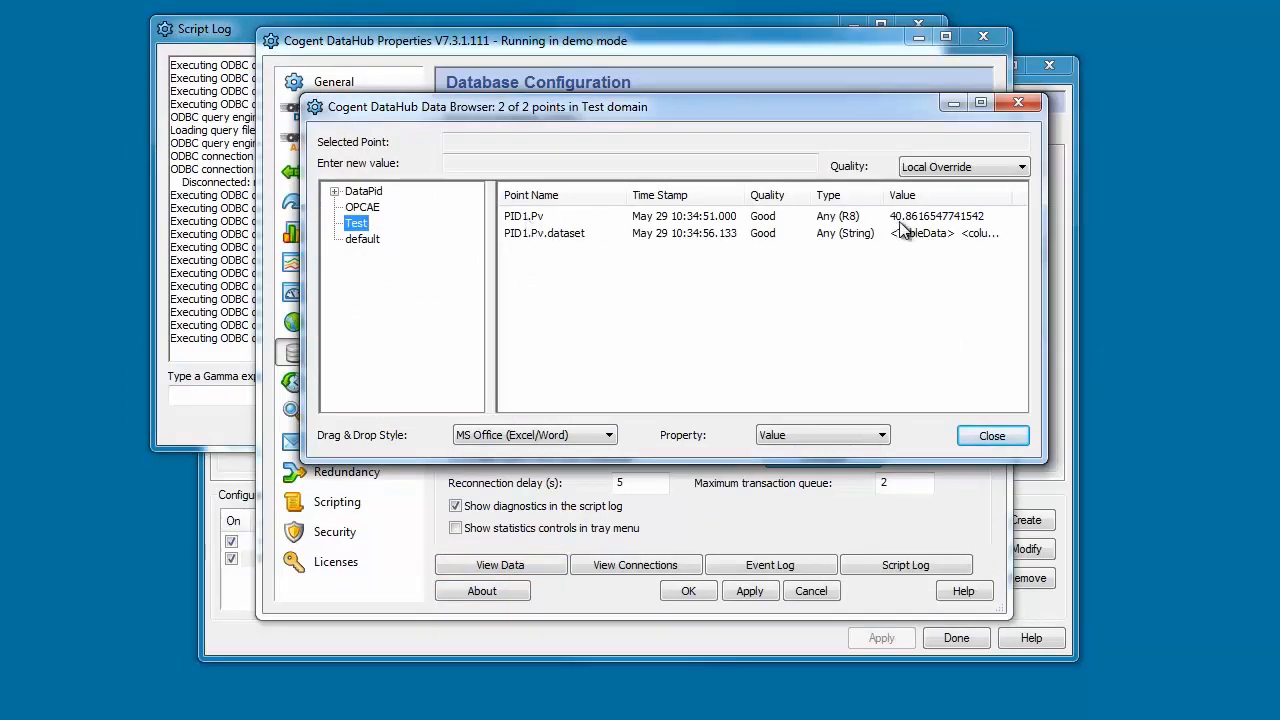
left_click(560, 236)
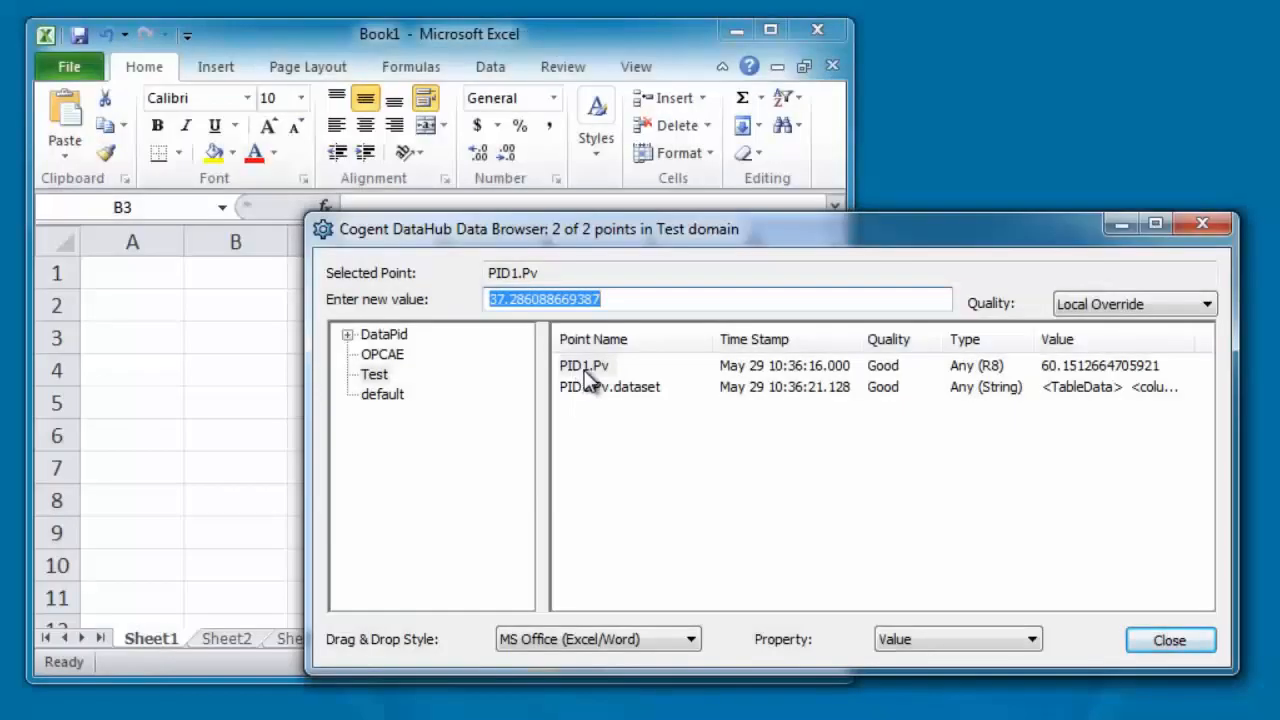
Link the PID1.Pv value from the Data Browser into Excel cell B3 and check the Test:PID1.Pv item in OPC Quick Client.
left_click_drag(592, 375, 237, 333)
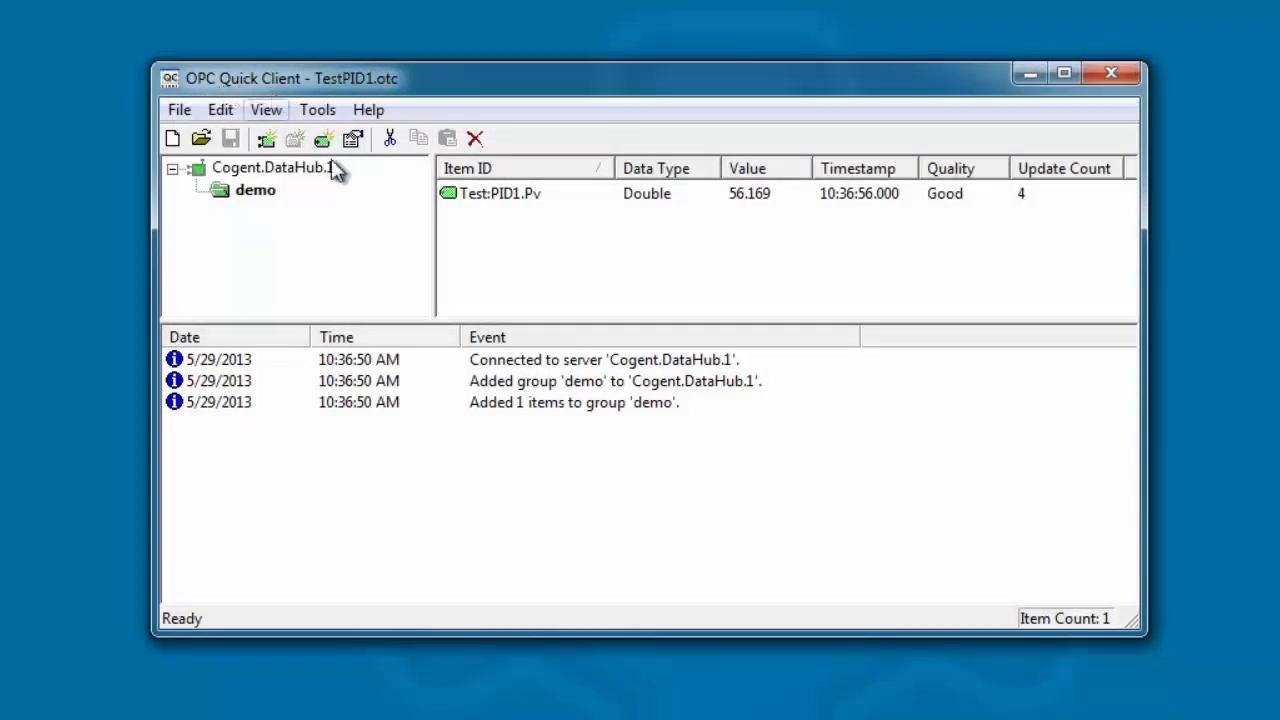
left_click(481, 193)
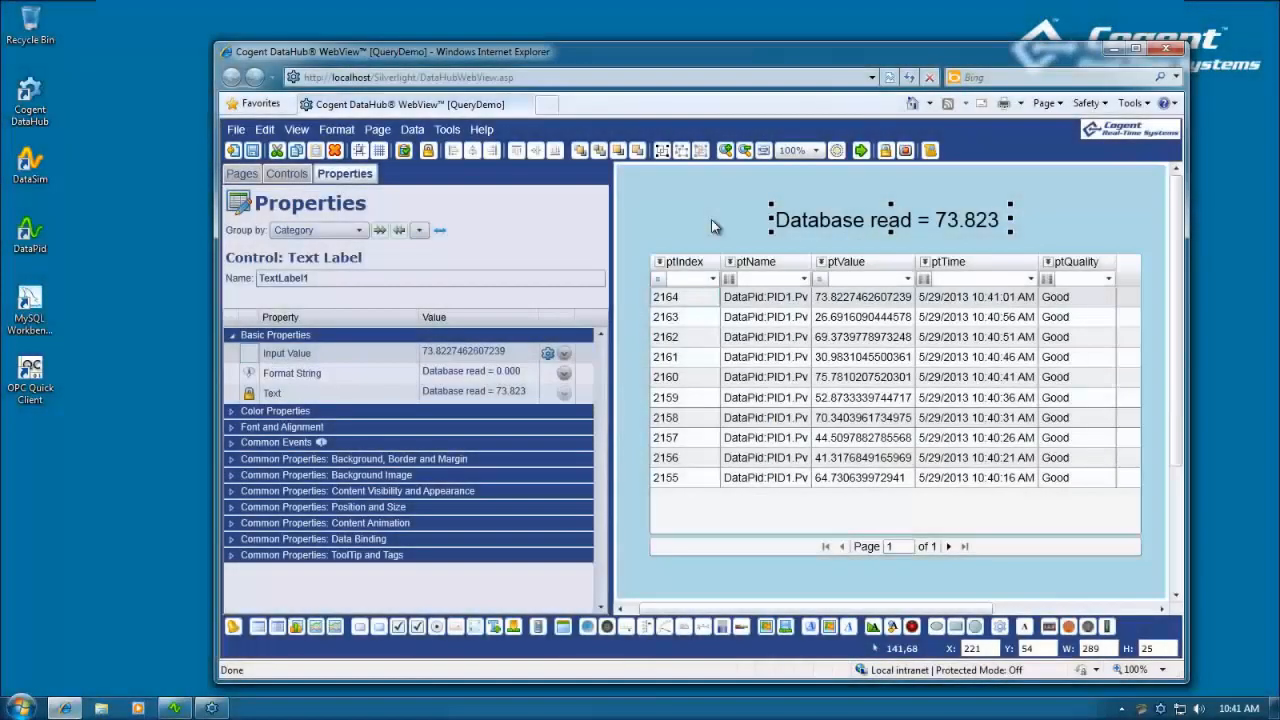
Inspect the point bindings of the text label's input value and the data table's items source in DataHub WebView, then minimize it.
left_click(796, 224)
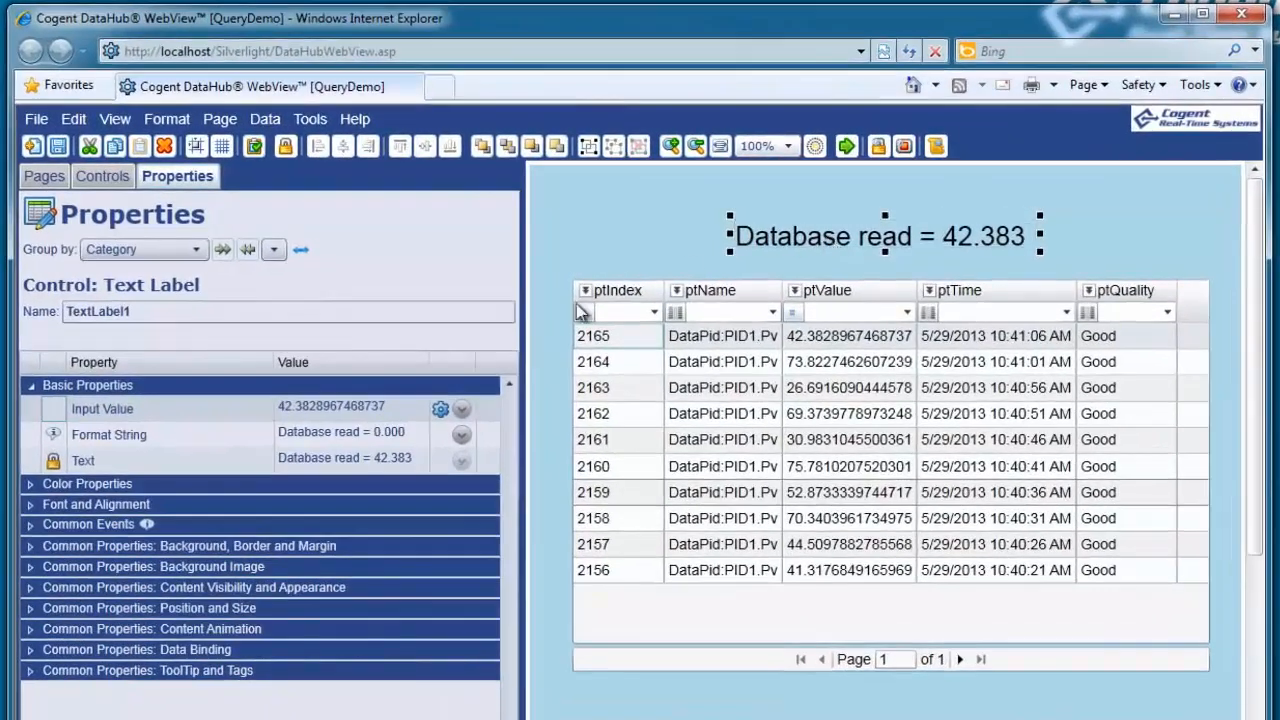
left_click(461, 409)
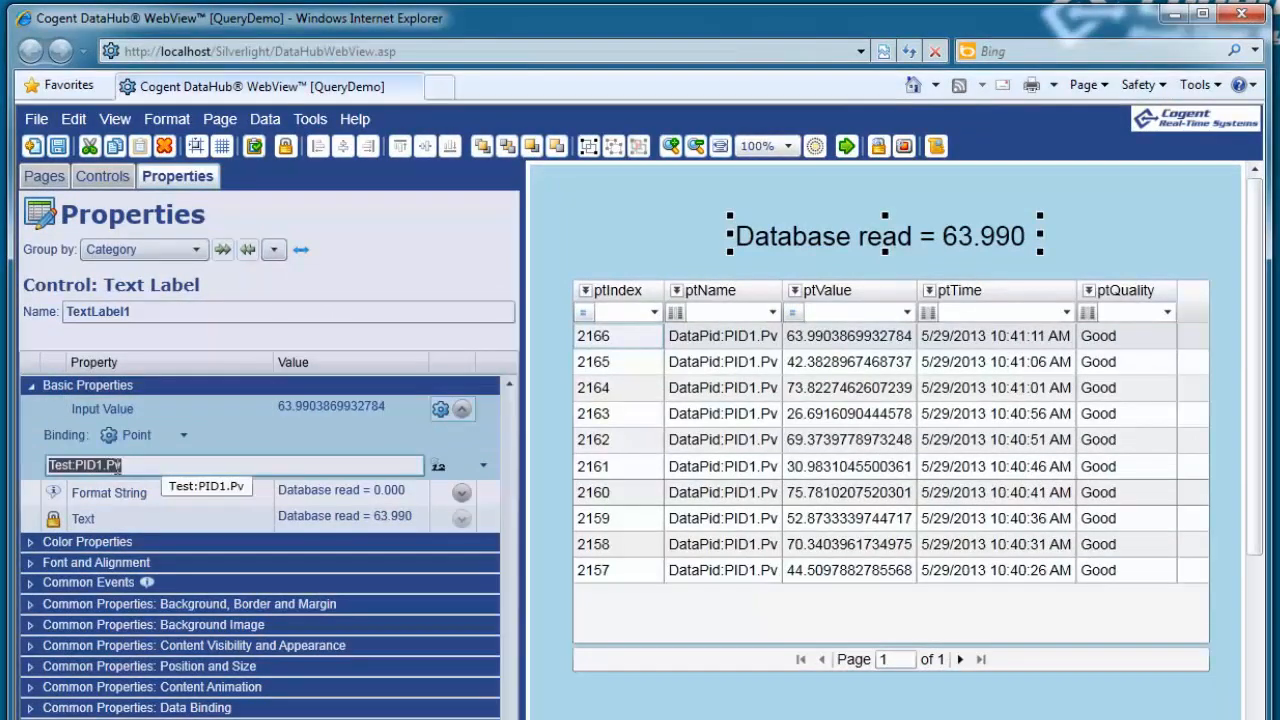
left_click(734, 373)
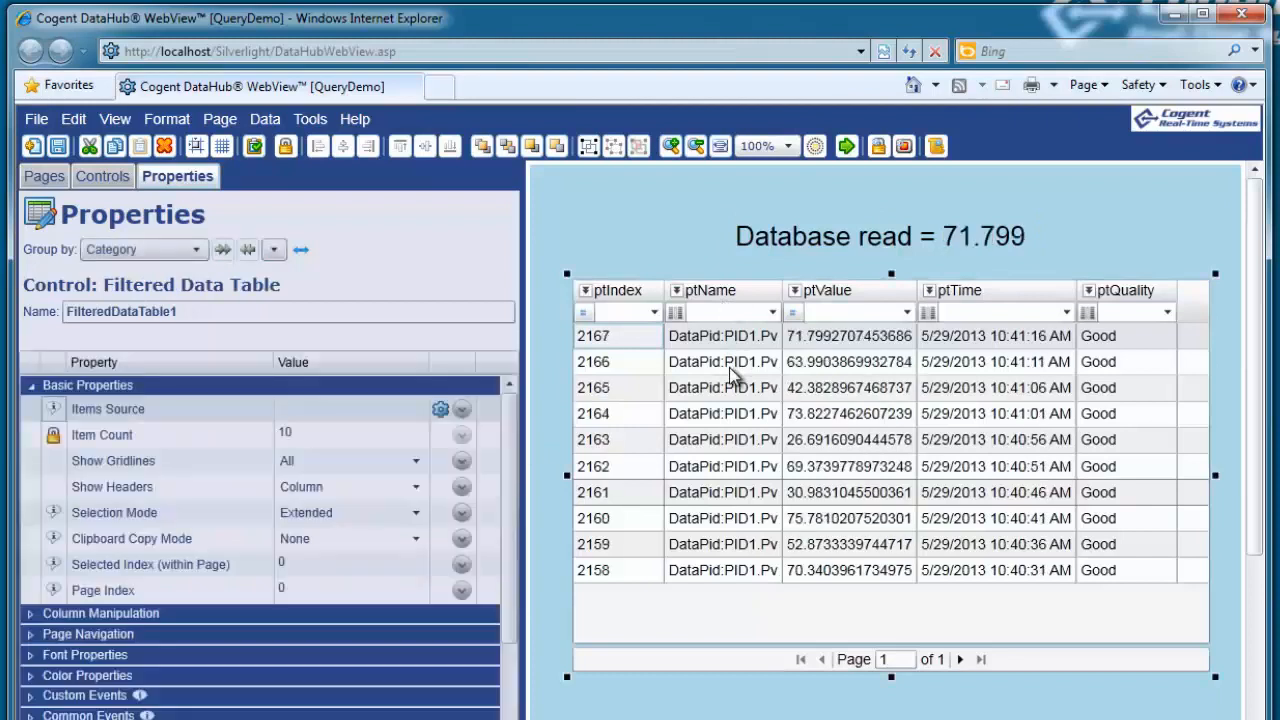
left_click(462, 410)
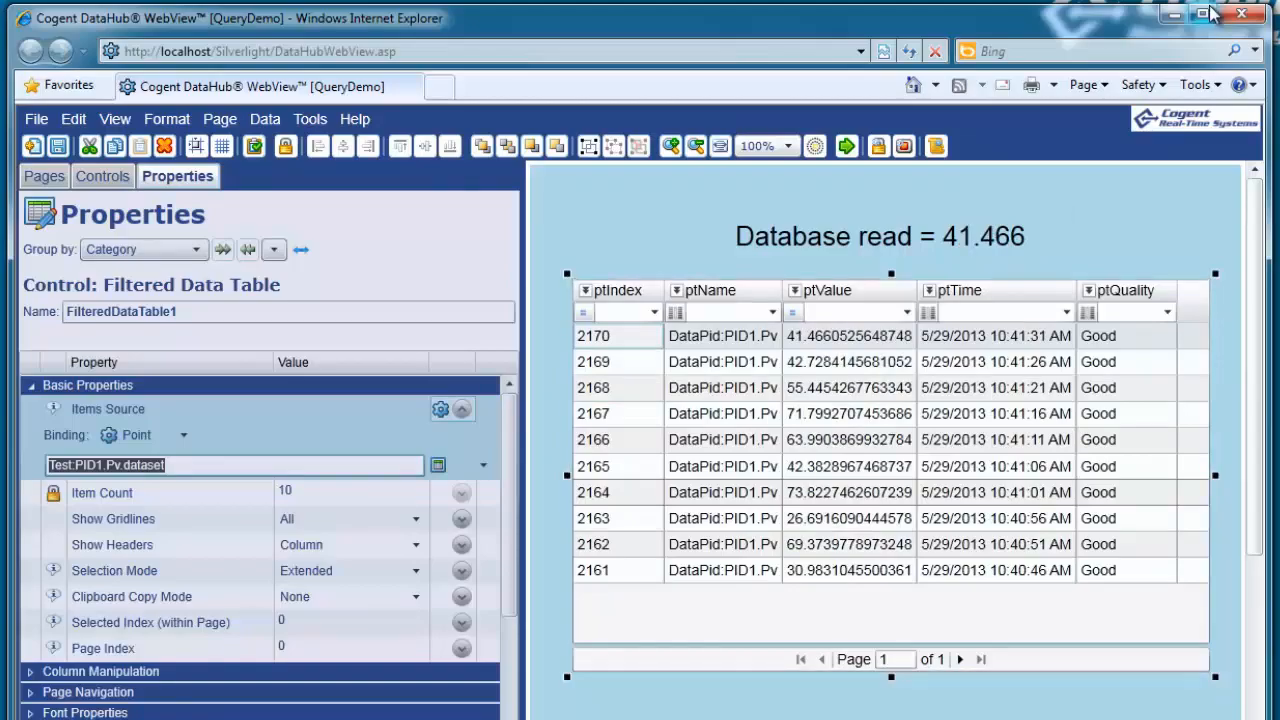
left_click(1174, 14)
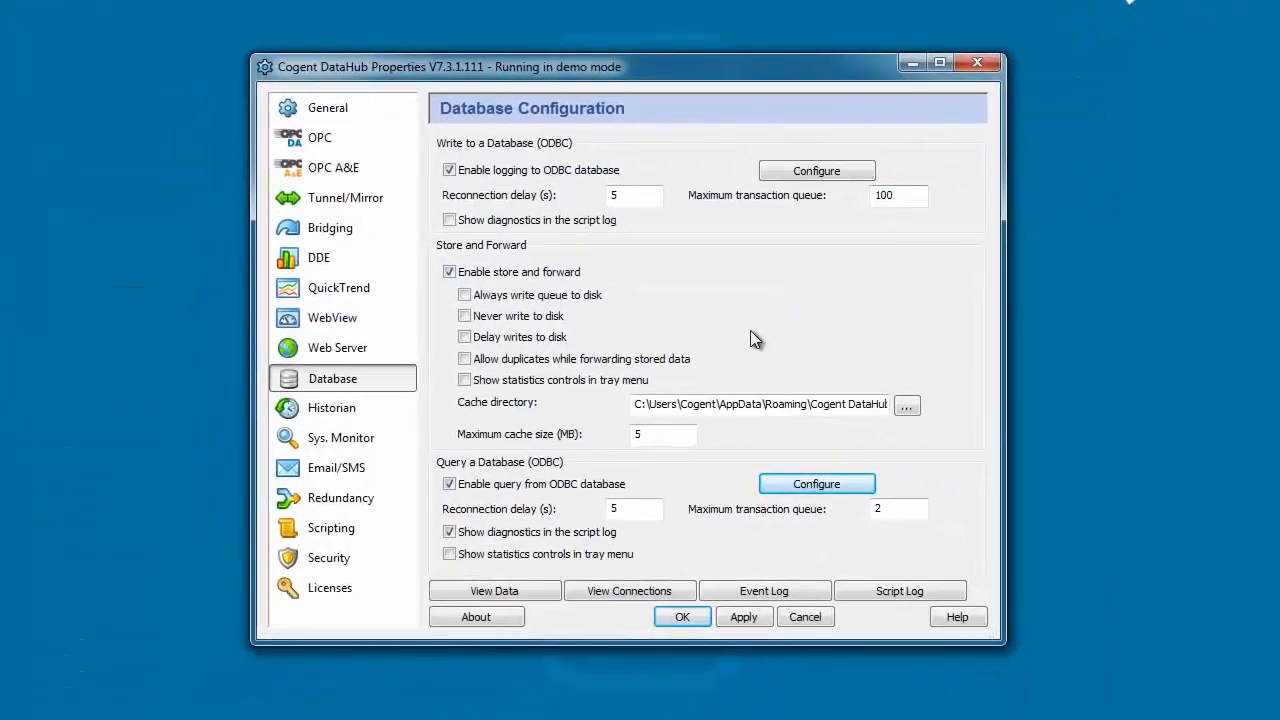
Reopen the ODBC database query configuration and display the query settings of MyQuery1.
left_click(792, 488)
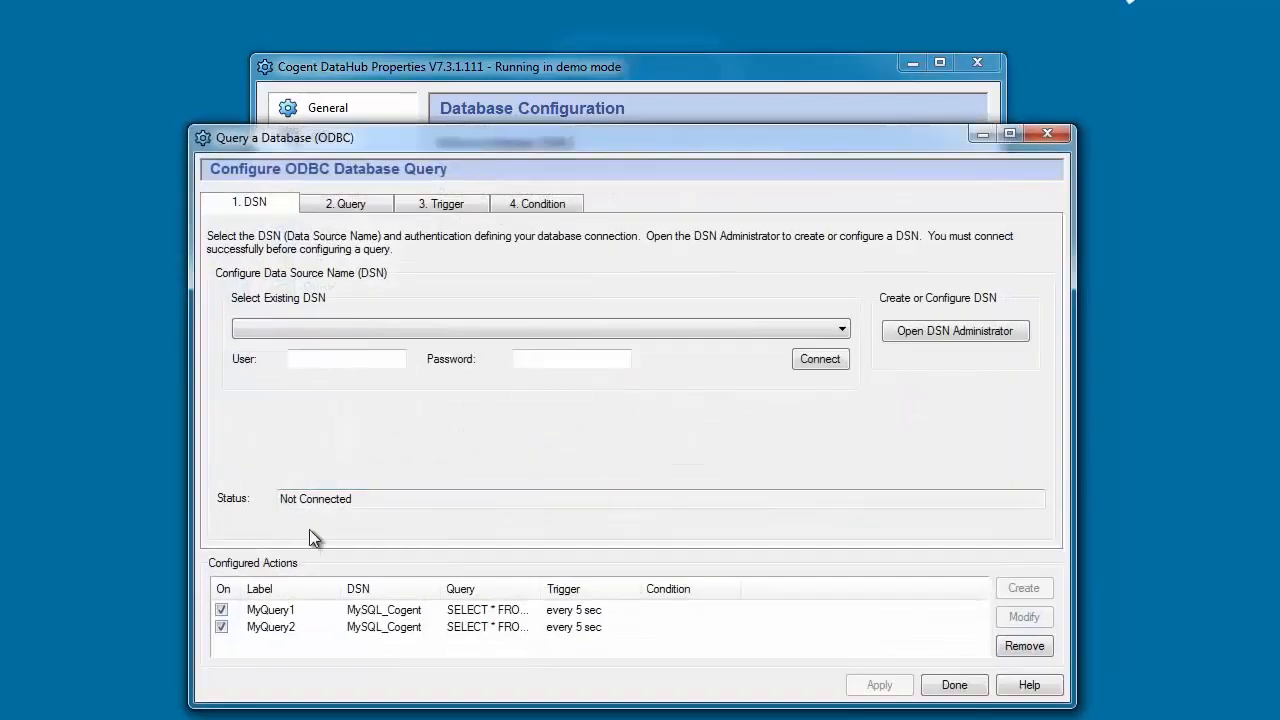
left_click(381, 205)
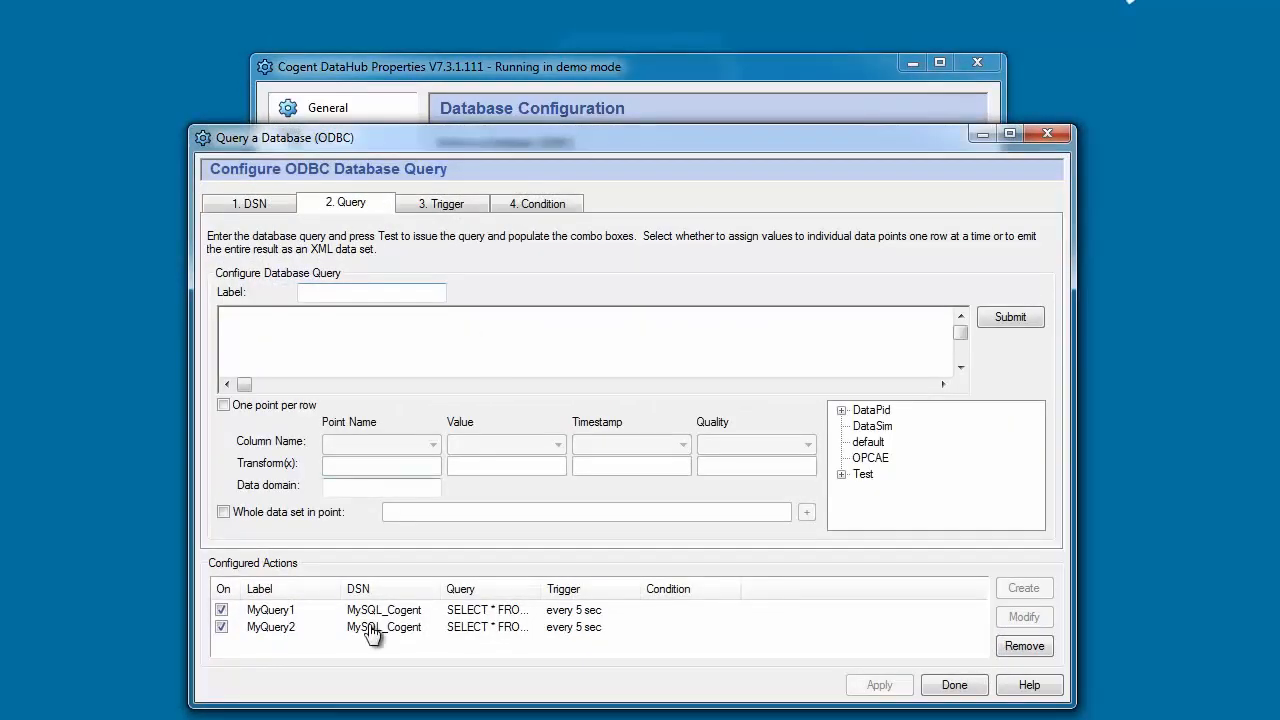
left_click(304, 614)
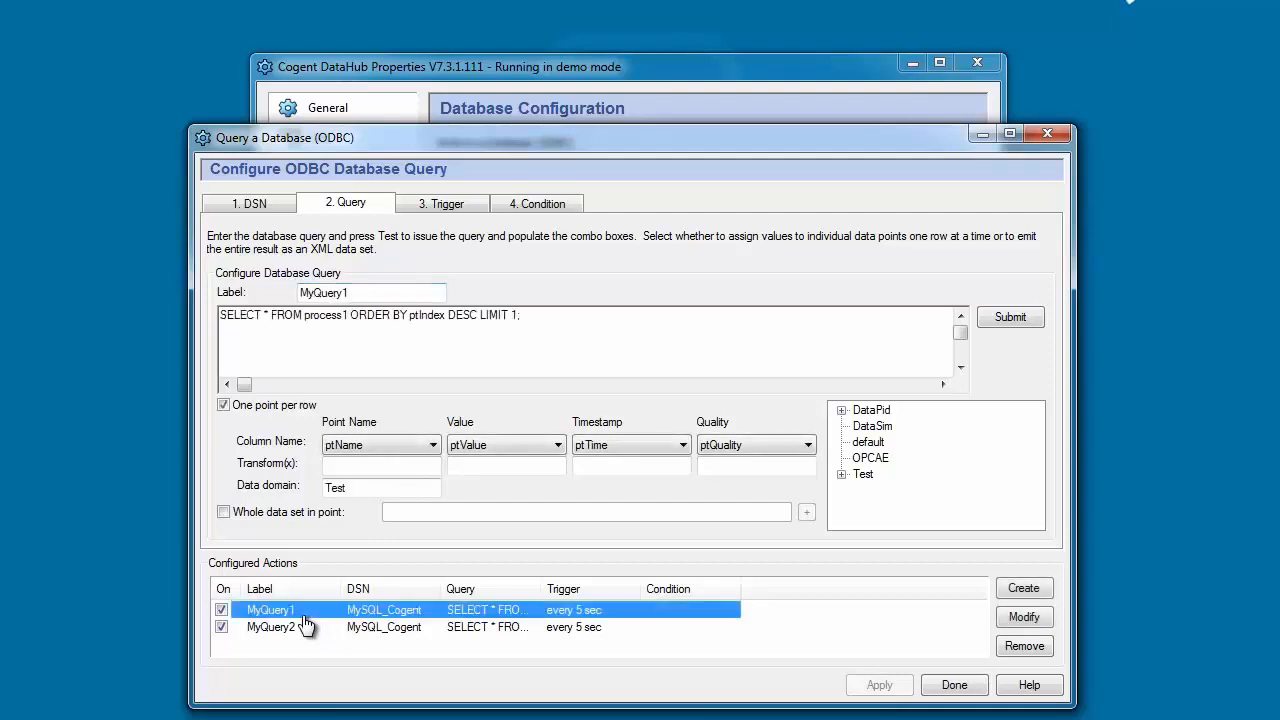